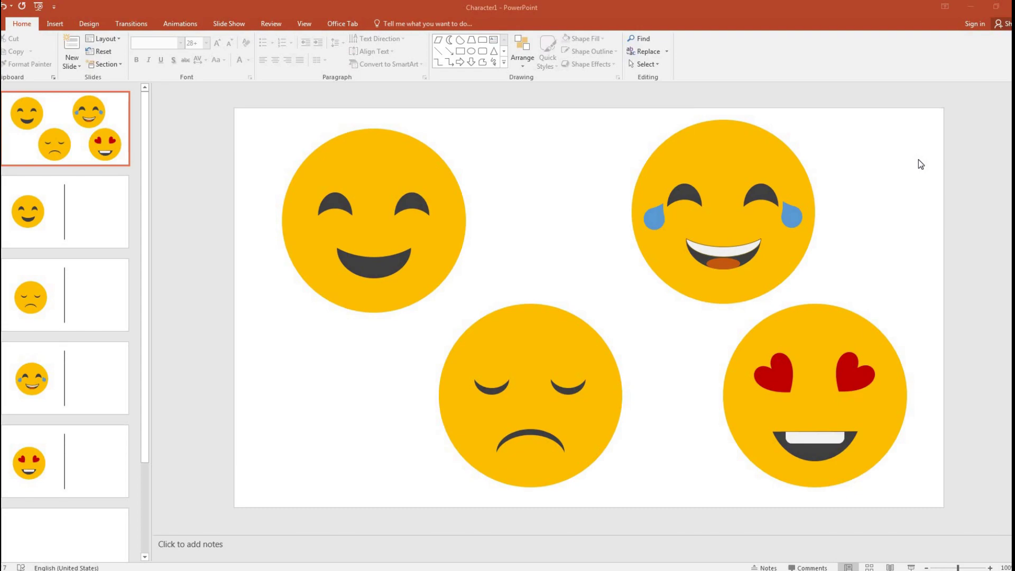
{"action": "left_click", "coordinate": [796, 173]}
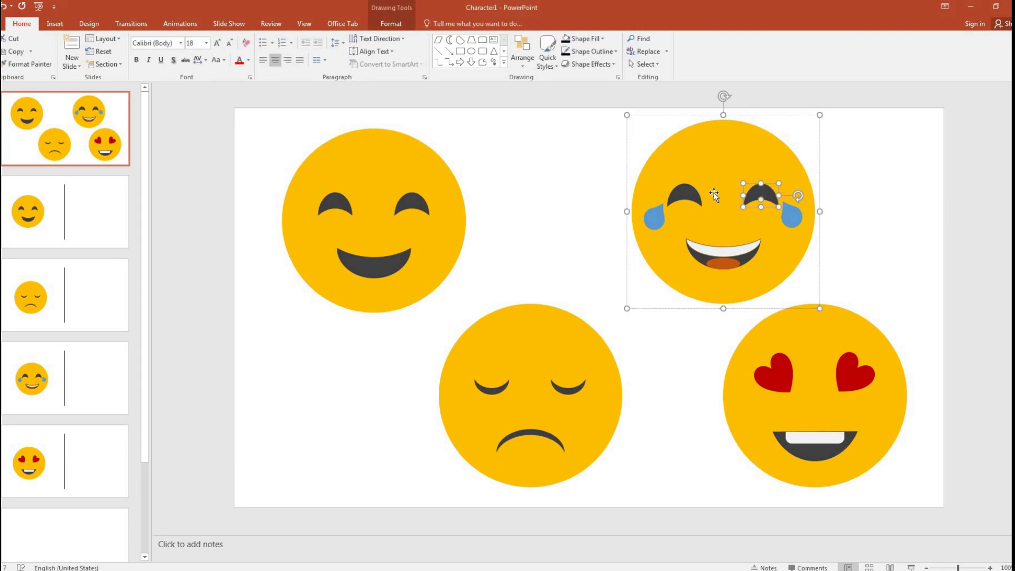
{"action": "left_click", "coordinate": [688, 194]}
{"action": "left_click", "coordinate": [654, 214]}
{"action": "left_click", "coordinate": [723, 216]}
{"action": "left_click", "coordinate": [896, 172]}
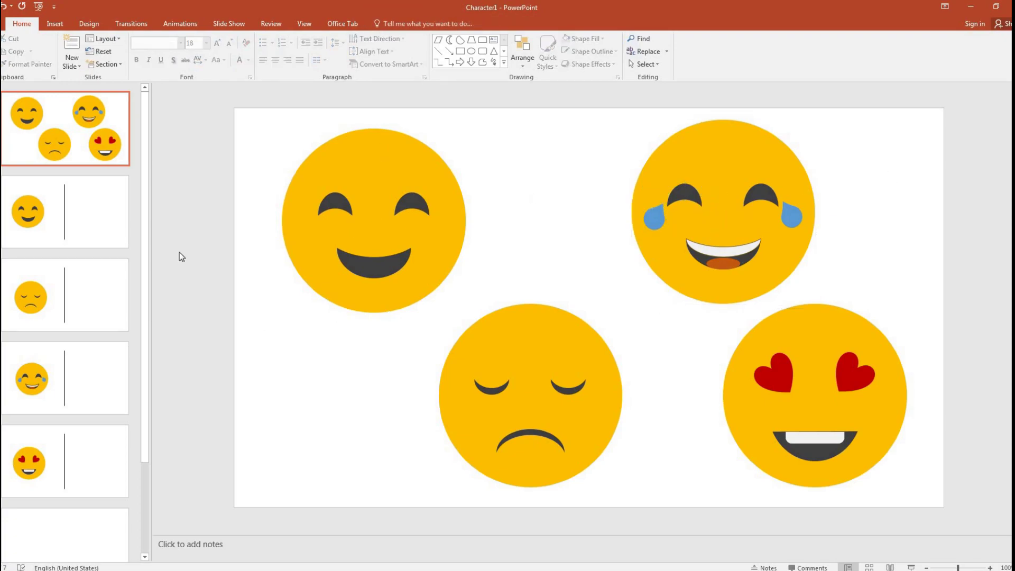
Insert a circle on the second slide, in the empty half opposite the sample smiley.
{"action": "left_click", "coordinate": [93, 210]}
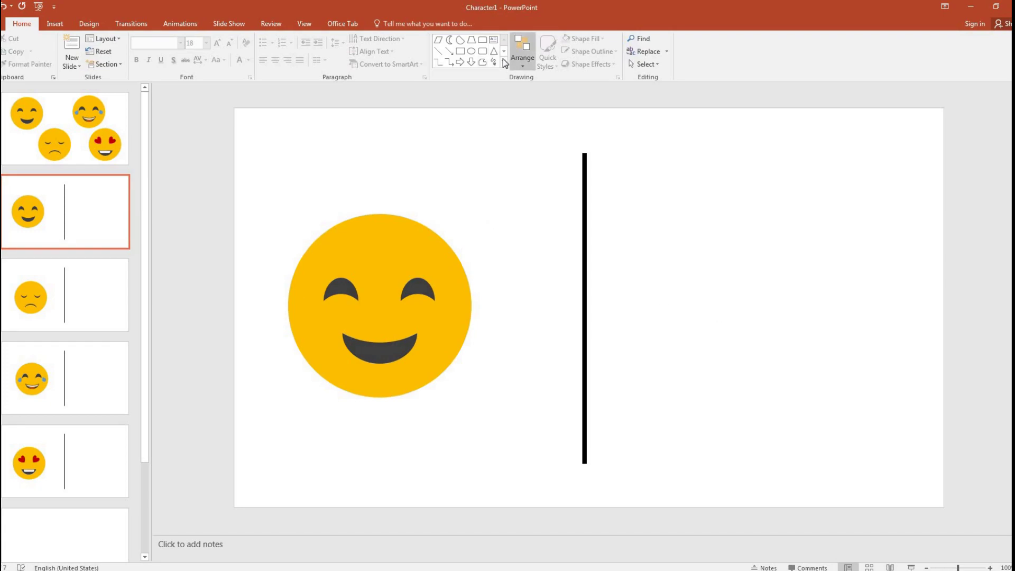
{"action": "left_click", "coordinate": [471, 51]}
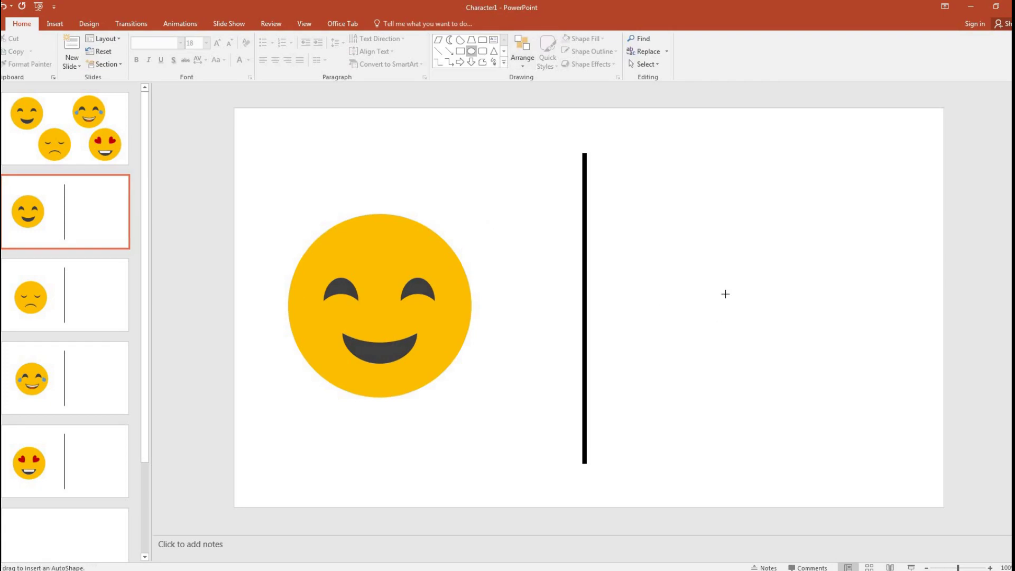
{"action": "left_click", "coordinate": [746, 300]}
Enlarge the blue circle to the sample face's size and move it level with that face.
{"action": "key", "text": "shift+Up"}
{"action": "key", "text": "shift+Up"}
{"action": "key", "text": "shift+Up"}
{"action": "key", "text": "shift+Up"}
{"action": "key", "text": "shift+Up"}
{"action": "key", "text": "shift+Up"}
{"action": "key", "text": "shift+Up"}
{"action": "key", "text": "shift+Right"}
{"action": "key", "text": "shift+Right"}
{"action": "key", "text": "shift+Right"}
{"action": "key", "text": "shift+Right"}
{"action": "key", "text": "shift+Right"}
{"action": "key", "text": "shift+Right"}
{"action": "key", "text": "shift+Right"}
{"action": "key", "text": "shift+Right"}
{"action": "key", "text": "shift+Right"}
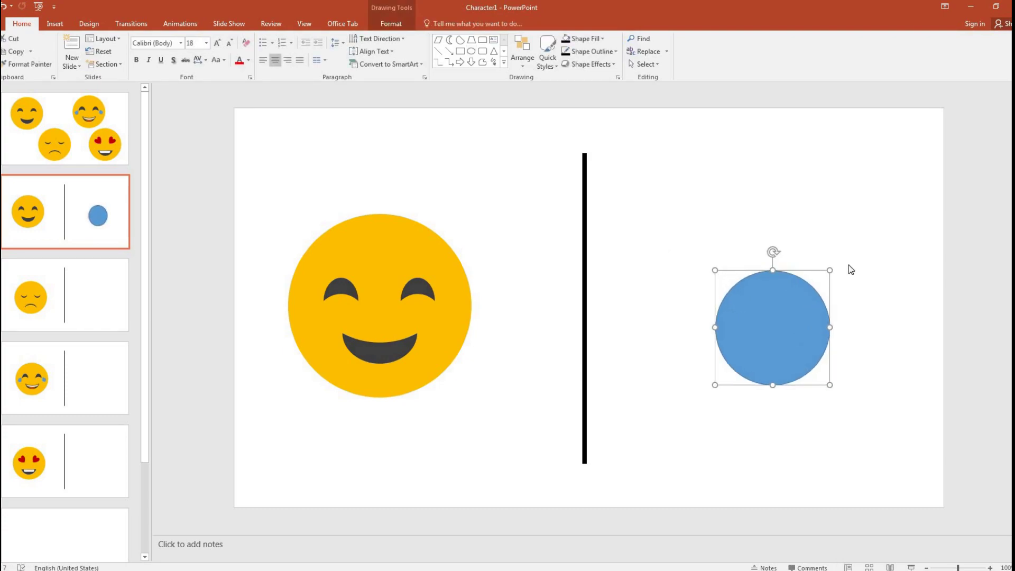
{"action": "key", "text": "shift+Up"}
{"action": "key", "text": "shift+Up"}
{"action": "key", "text": "shift+Up"}
{"action": "key", "text": "shift+Right"}
{"action": "key", "text": "shift+Up"}
{"action": "key", "text": "shift+Right"}
{"action": "key", "text": "shift+Up"}
{"action": "key", "text": "shift+Right"}
{"action": "key", "text": "shift+Up"}
{"action": "key", "text": "shift+Right"}
{"action": "key", "text": "shift+Up"}
{"action": "key", "text": "shift+Right"}
{"action": "key", "text": "shift+Up"}
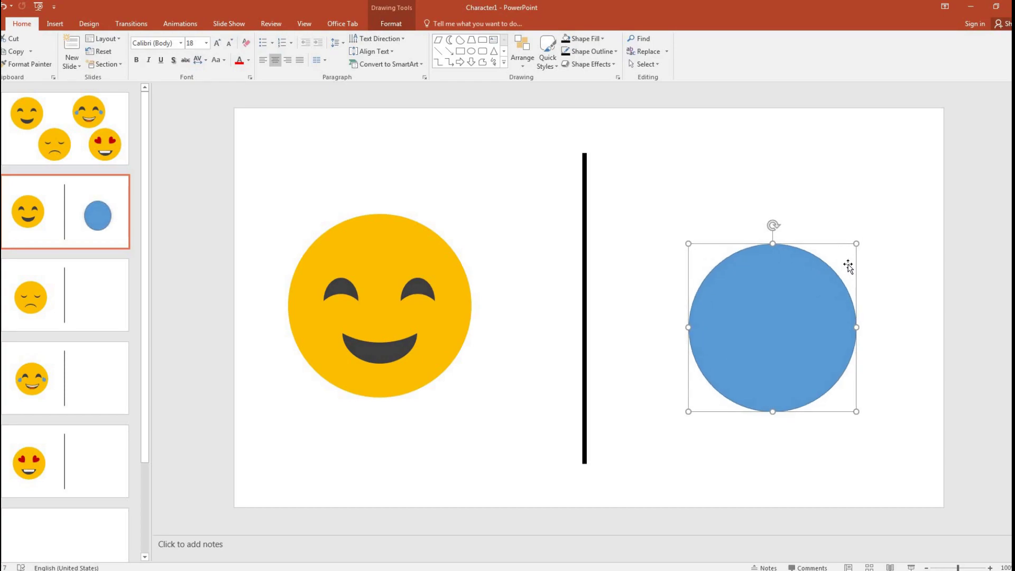
{"action": "key", "text": "shift+Down"}
{"action": "key", "text": "shift+Down"}
{"action": "key", "text": "shift+Left"}
{"action": "key", "text": "shift+Left"}
{"action": "key", "text": "shift+Left"}
{"action": "key", "text": "shift+Left"}
{"action": "key", "text": "shift+Left"}
{"action": "key", "text": "shift+Right"}
{"action": "key", "text": "shift+Right"}
{"action": "left_click_drag", "start_coordinate": [761, 363], "coordinate": [781, 322]}
Fill the circle with the standard Orange color and remove its outline.
{"action": "left_click", "coordinate": [585, 38]}
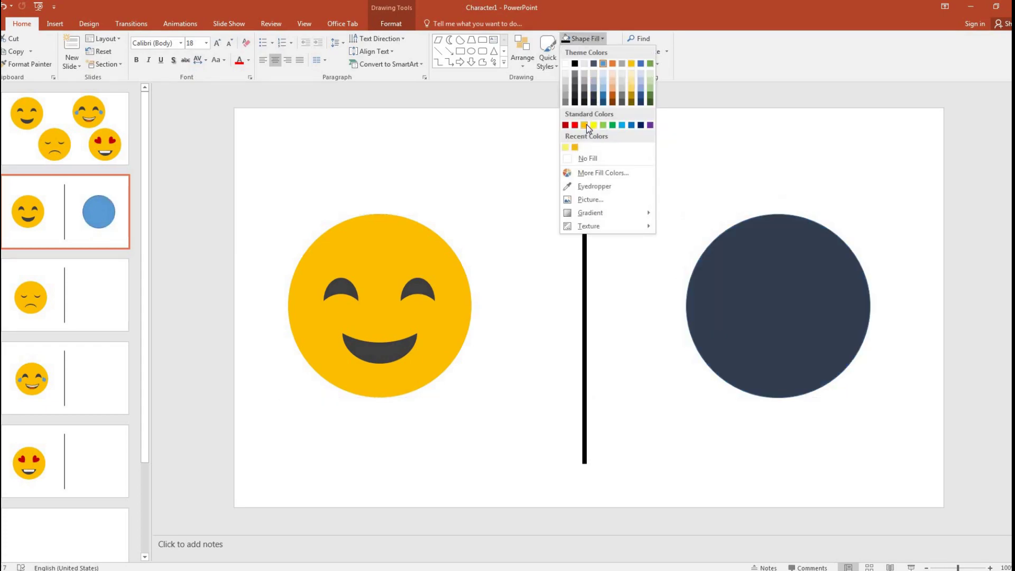
{"action": "left_click", "coordinate": [586, 124]}
{"action": "left_click", "coordinate": [593, 52]}
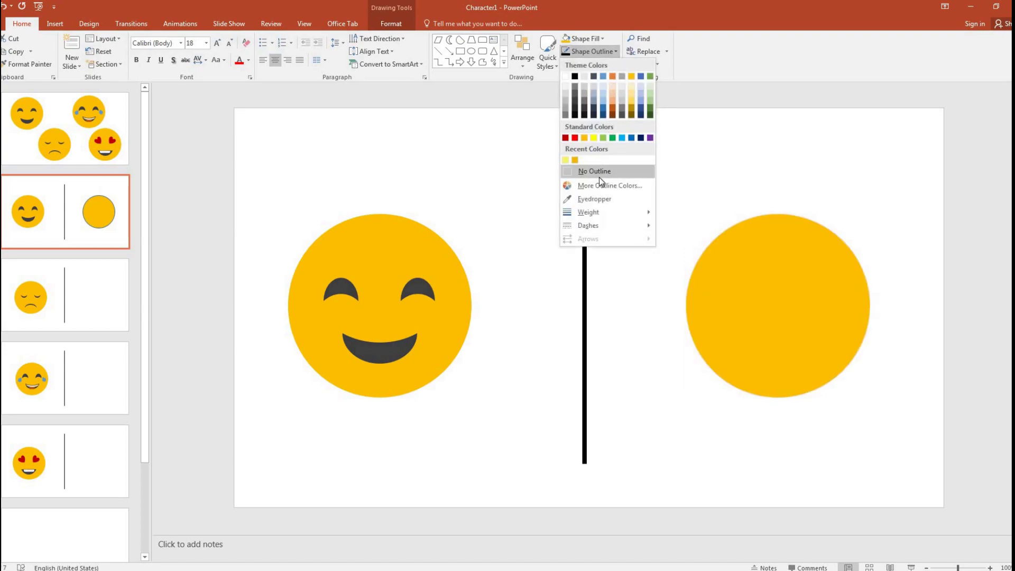
{"action": "left_click", "coordinate": [601, 172]}
{"action": "left_click", "coordinate": [674, 319]}
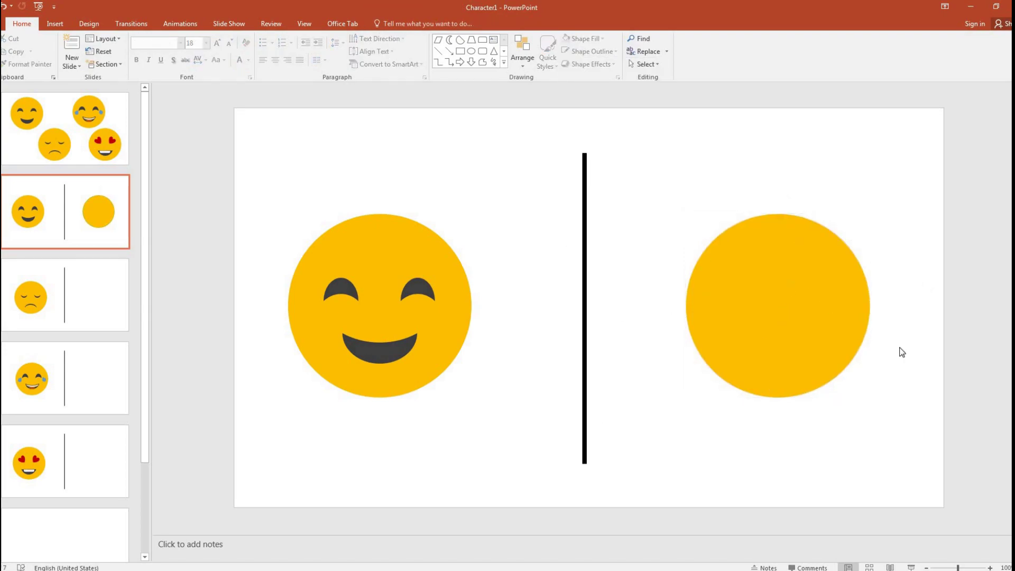
Draw a small moon shape, rotate it so it arches upward, and place it as the left eye on the new face.
{"action": "left_click", "coordinate": [504, 62]}
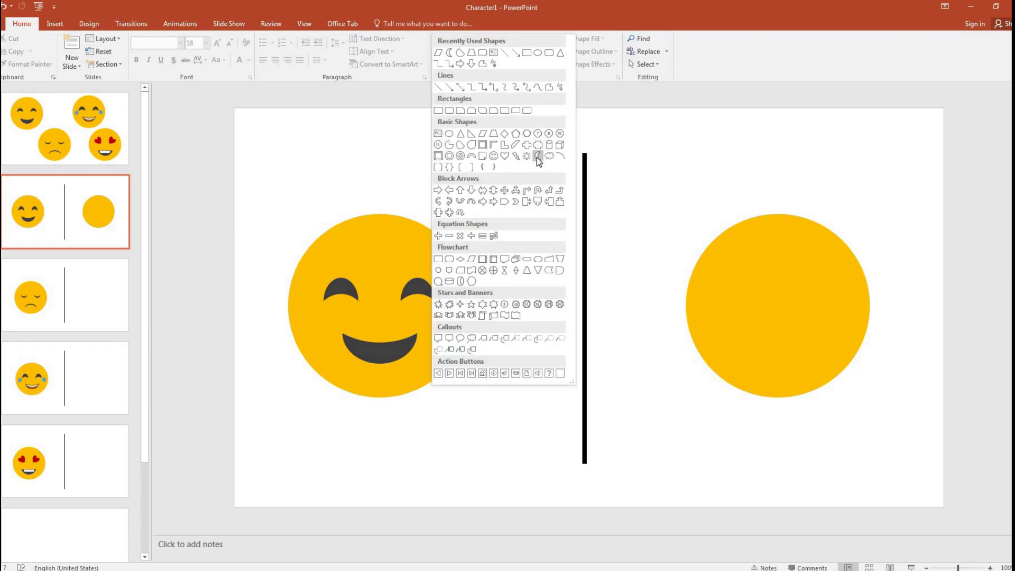
{"action": "left_click", "coordinate": [537, 157]}
{"action": "left_click_drag", "start_coordinate": [623, 319], "coordinate": [650, 374]}
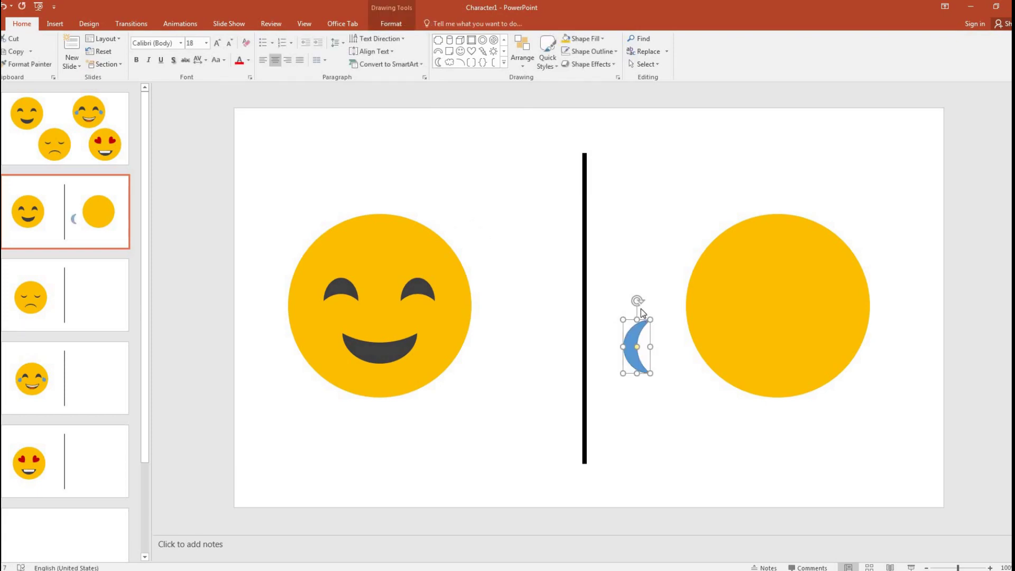
{"action": "left_click_drag", "start_coordinate": [637, 300], "coordinate": [750, 292]}
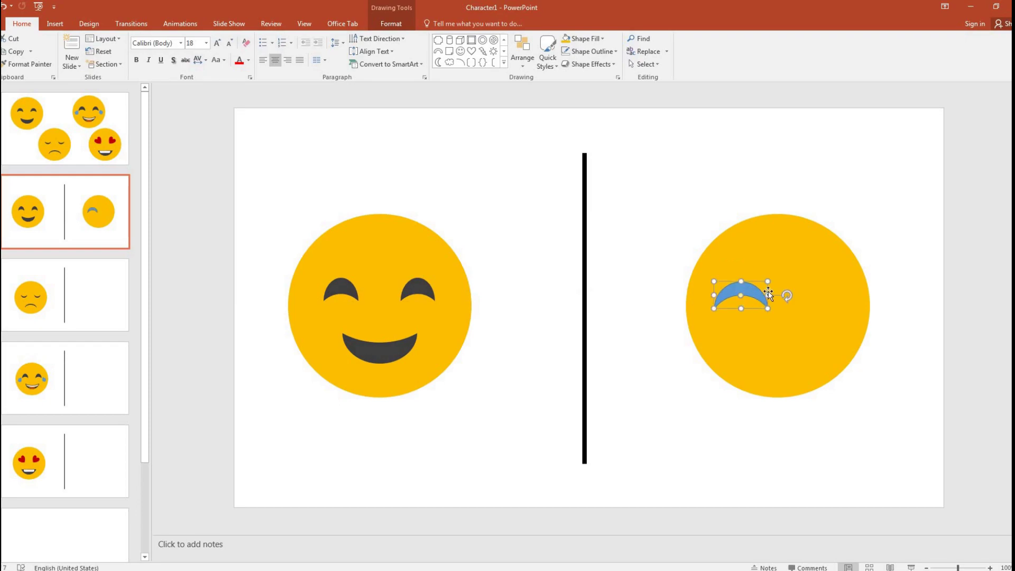
Narrow the moon eye and adjust its curve and thickness to match the sample face's eye.
{"action": "key", "text": "shift+Left"}
{"action": "key", "text": "shift+Left"}
{"action": "key", "text": "shift+Left"}
{"action": "key", "text": "shift+Down"}
{"action": "key", "text": "shift+Down"}
{"action": "key", "text": "shift+Down"}
{"action": "key", "text": "shift+Left"}
{"action": "key", "text": "shift+Down"}
{"action": "key", "text": "shift+Left"}
{"action": "key", "text": "shift+Down"}
{"action": "mouse_move", "coordinate": [741, 286]}
{"action": "left_mouse_down"}
{"action": "mouse_move", "coordinate": [743, 299]}
{"action": "mouse_move", "coordinate": [776, 288]}
{"action": "left_mouse_up"}
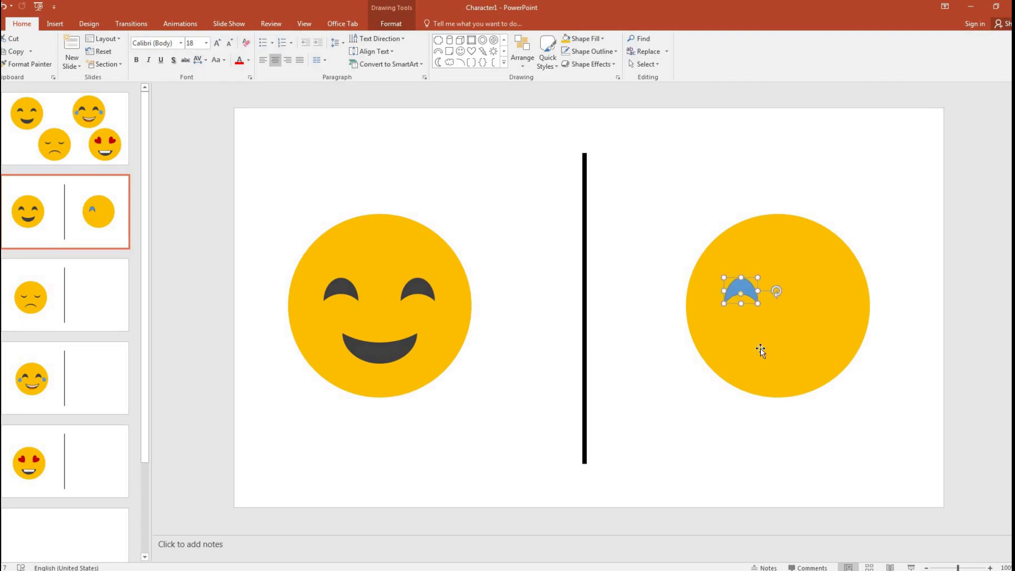
{"action": "left_click", "coordinate": [740, 451]}
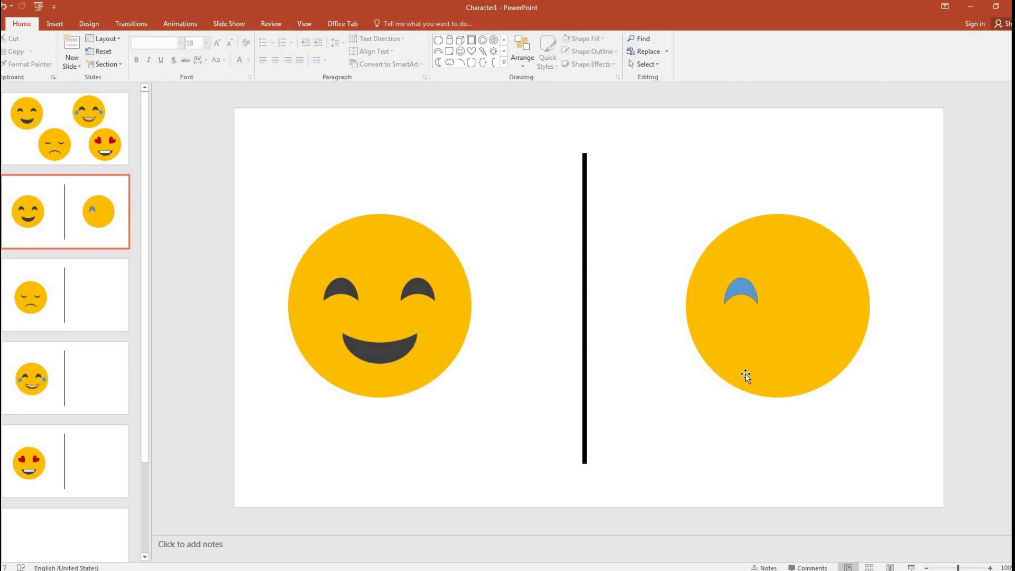
{"action": "left_click", "coordinate": [749, 294]}
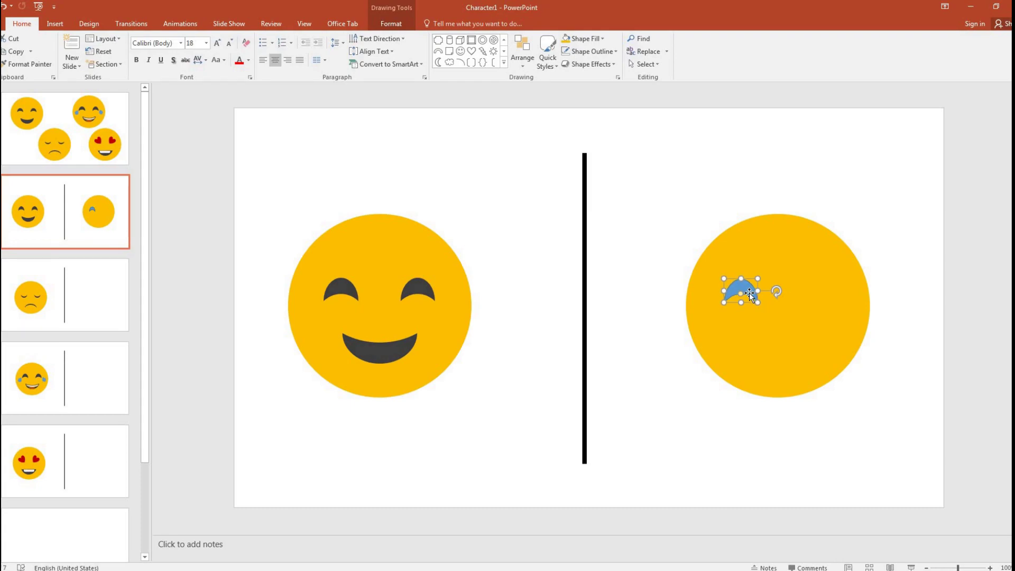
{"action": "left_click", "coordinate": [706, 429]}
Duplicate the left eye and place the copy level with it as the right eye.
{"action": "left_click", "coordinate": [747, 290]}
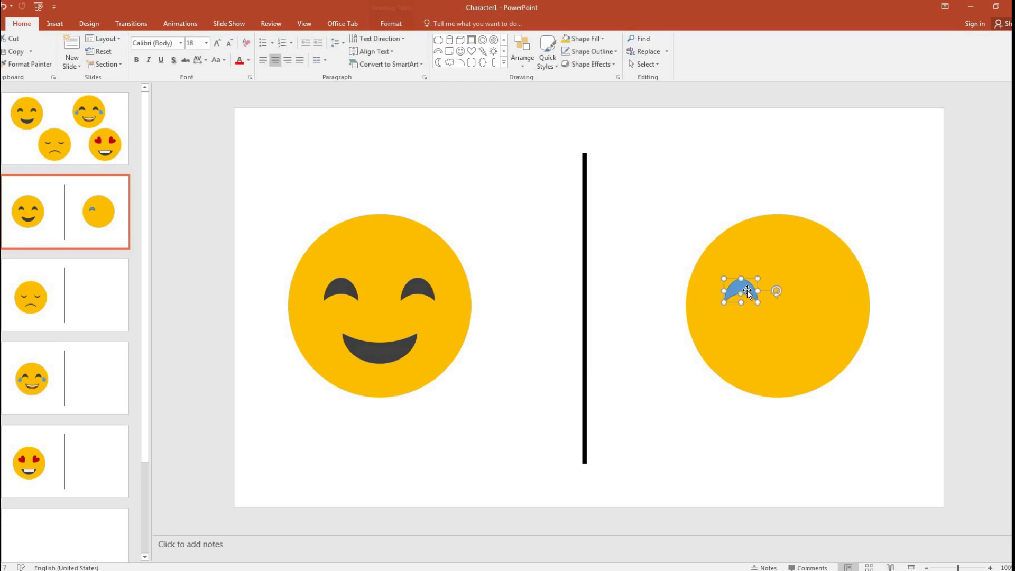
{"action": "key", "text": "ctrl+c"}
{"action": "key", "text": "ctrl+v"}
{"action": "left_click_drag", "start_coordinate": [750, 297], "coordinate": [816, 290]}
Fill both eyes with the dark gray shade of black used for the sample's eyes.
{"action": "left_click", "coordinate": [744, 296], "text": "shift"}
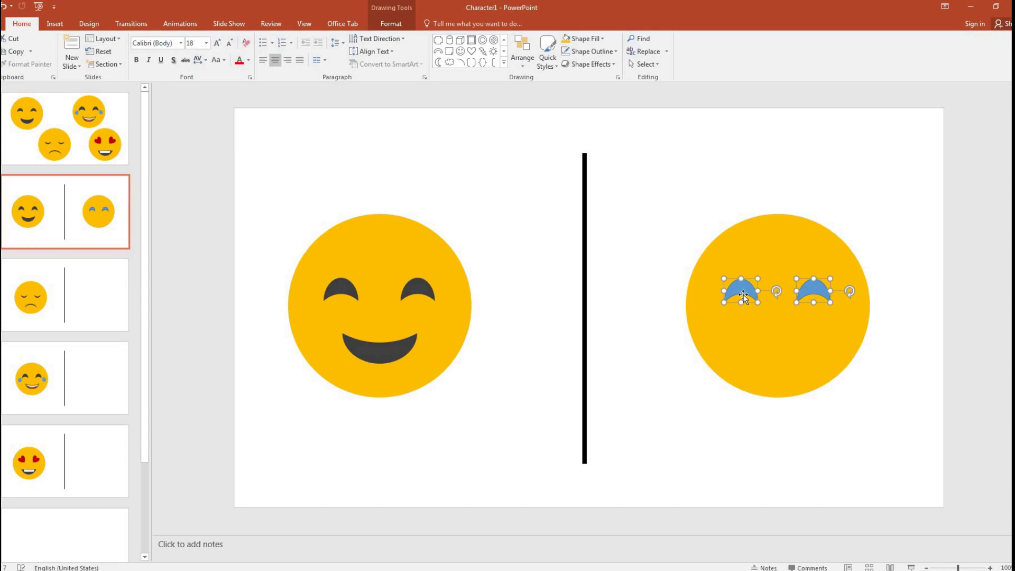
{"action": "left_click", "coordinate": [601, 41]}
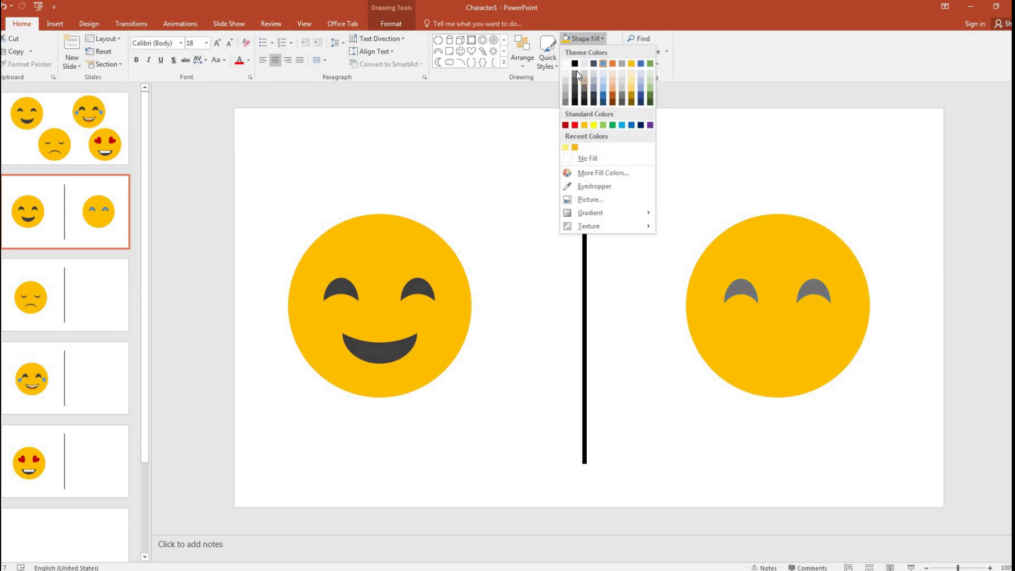
{"action": "left_click", "coordinate": [575, 88]}
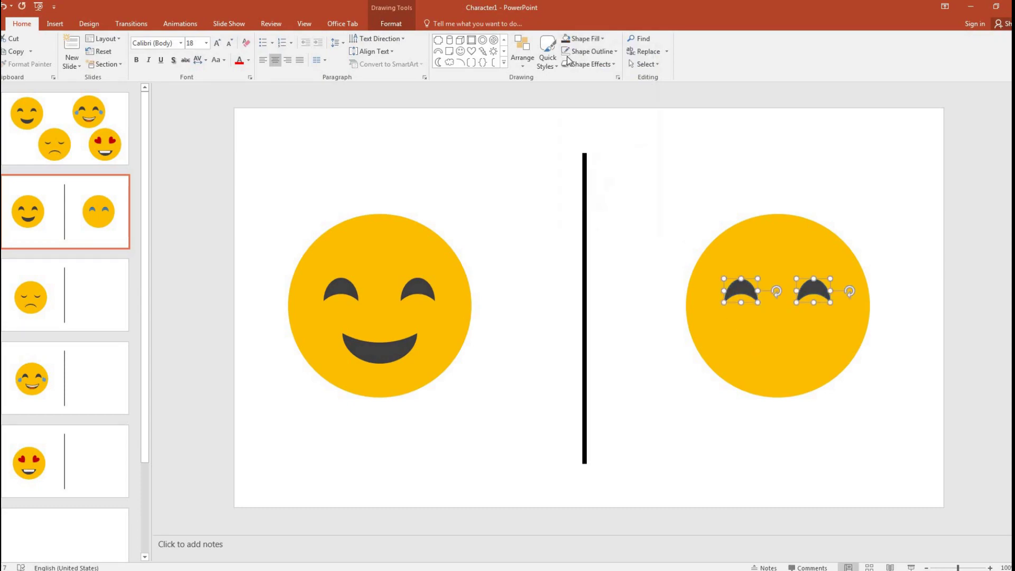
{"action": "left_click", "coordinate": [654, 182]}
{"action": "left_click", "coordinate": [747, 294]}
{"action": "left_click", "coordinate": [811, 293], "text": "shift"}
{"action": "left_click", "coordinate": [834, 436]}
Duplicate the right eye, turn the copy upside down, and center it below the eyes as the mouth.
{"action": "left_click", "coordinate": [808, 291]}
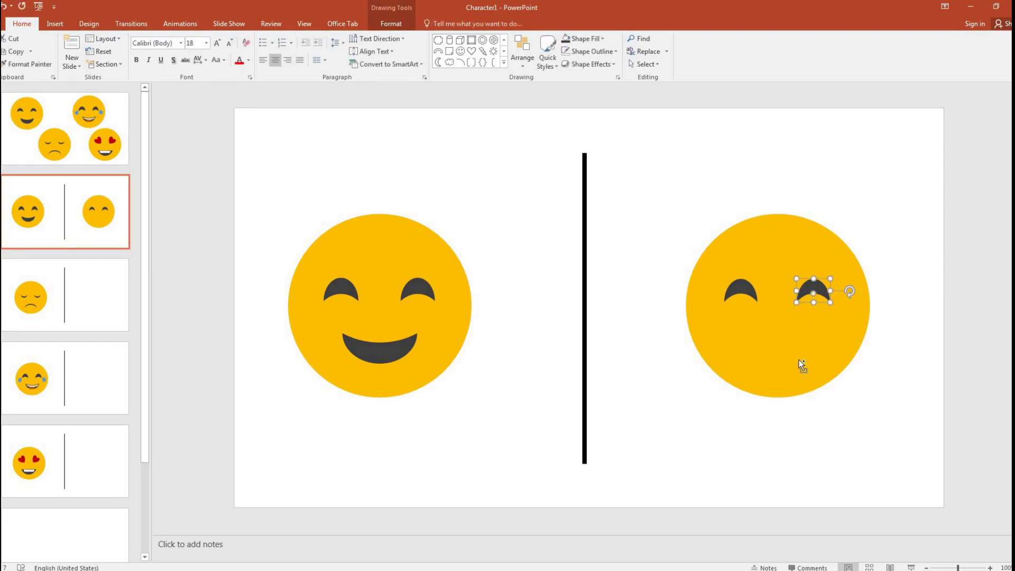
{"action": "key", "text": "ctrl+c"}
{"action": "key", "text": "ctrl+v"}
{"action": "left_click_drag", "start_coordinate": [828, 299], "coordinate": [752, 354]}
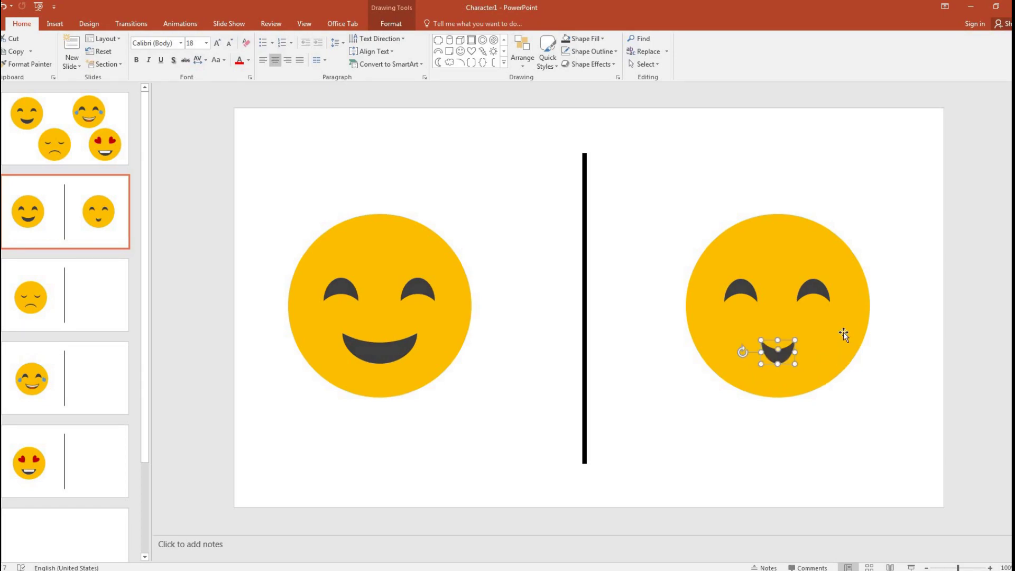
Widen and slightly heighten the mouth to match the sample smile, and nudge it up into position.
{"action": "key", "text": "shift+Right"}
{"action": "key", "text": "shift+Right"}
{"action": "key", "text": "shift+Up"}
{"action": "key", "text": "shift+Up"}
{"action": "key", "text": "shift+Up"}
{"action": "key", "text": "shift+Up"}
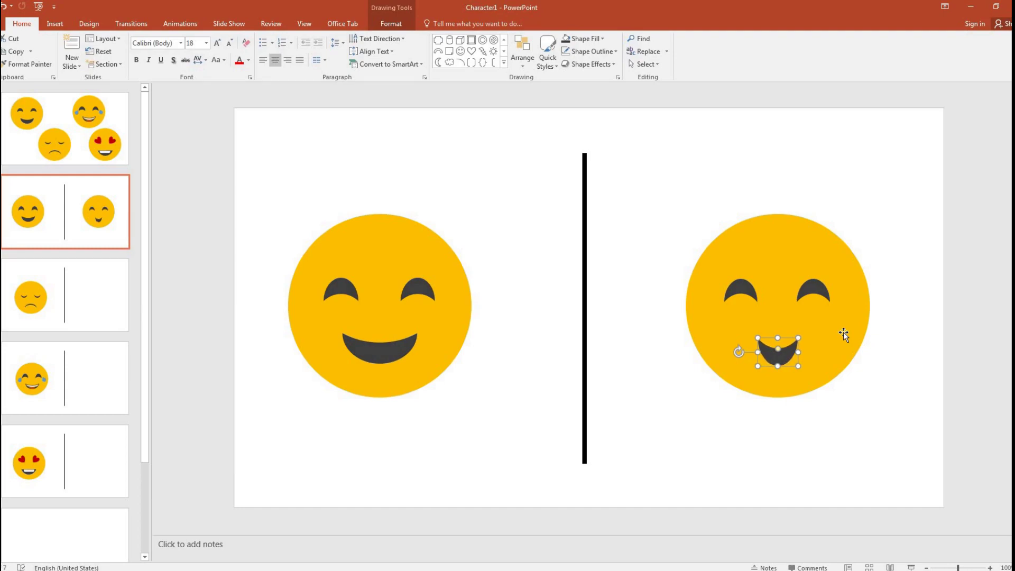
{"action": "key", "text": "shift+Right"}
{"action": "key", "text": "shift+Right"}
{"action": "key", "text": "shift+Right"}
{"action": "key", "text": "shift+Right"}
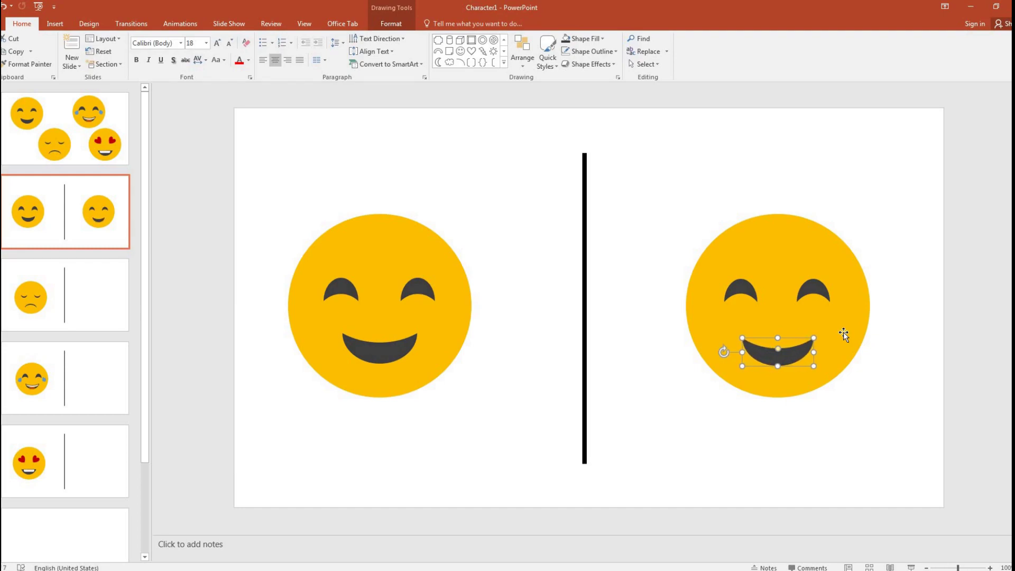
{"action": "key", "text": "shift+Up"}
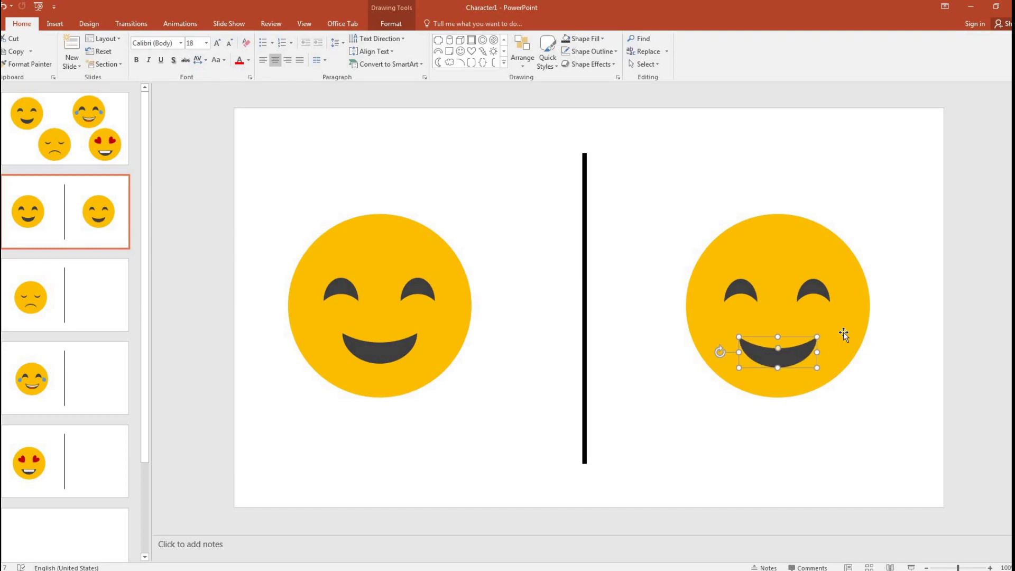
{"action": "left_click_drag", "start_coordinate": [795, 348], "coordinate": [790, 351]}
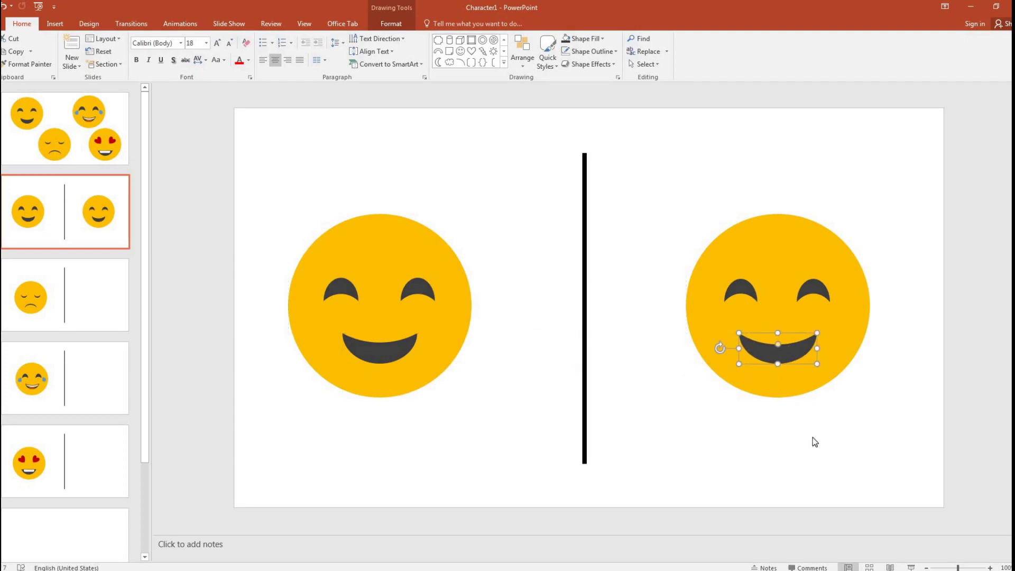
{"action": "left_click", "coordinate": [814, 437]}
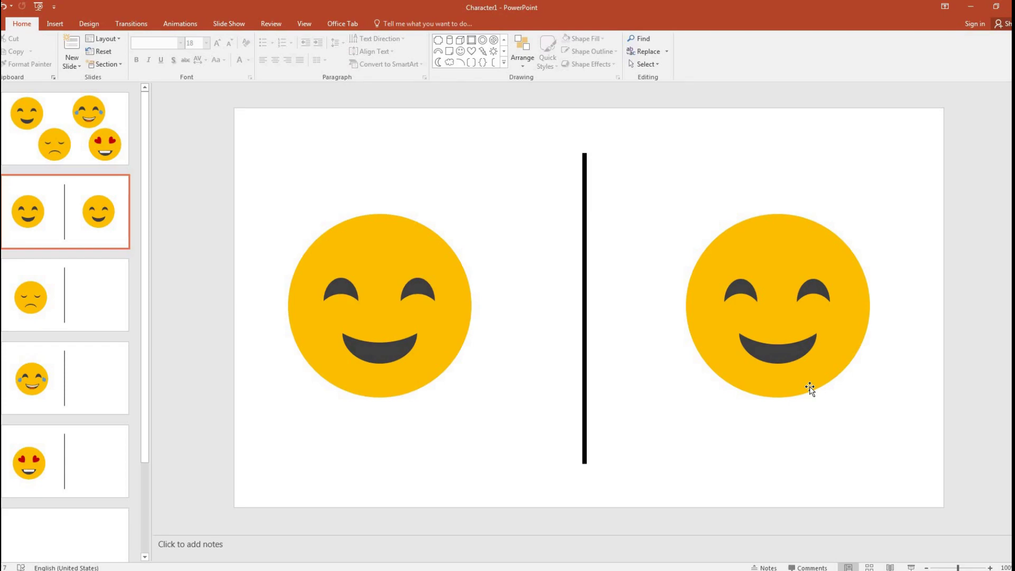
Copy the complete new smiley to the sad-face slide and position it in the empty half opposite the sample.
{"action": "left_click_drag", "start_coordinate": [904, 440], "coordinate": [642, 155]}
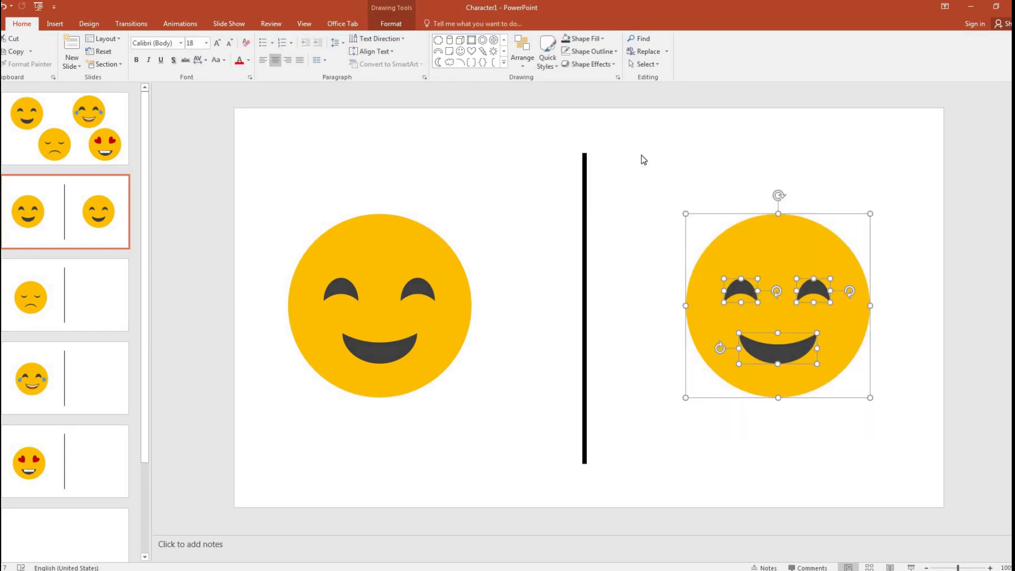
{"action": "left_click", "coordinate": [928, 276]}
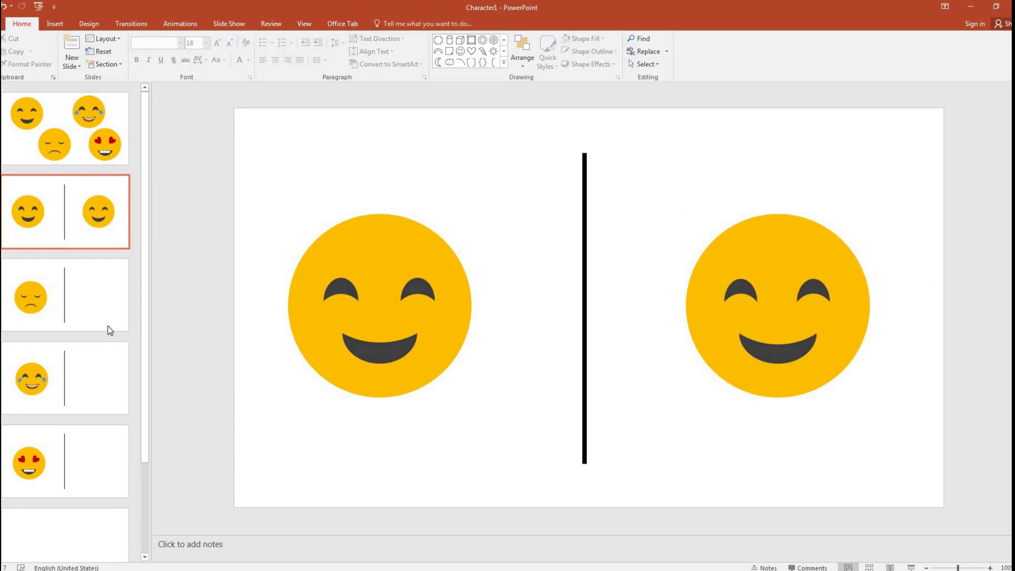
{"action": "left_click", "coordinate": [103, 292]}
{"action": "key", "text": "ctrl+v"}
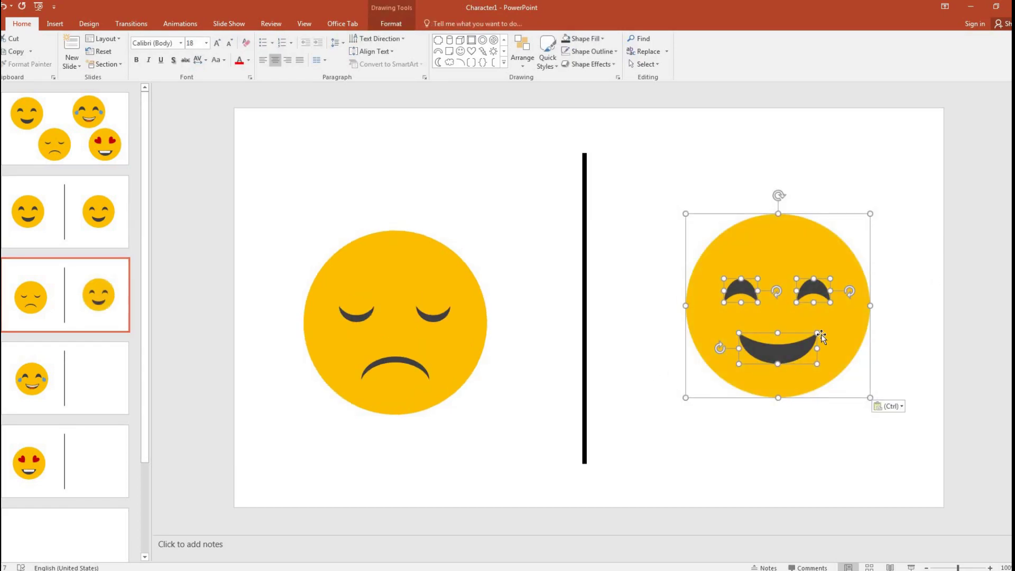
{"action": "left_click_drag", "start_coordinate": [819, 320], "coordinate": [798, 329]}
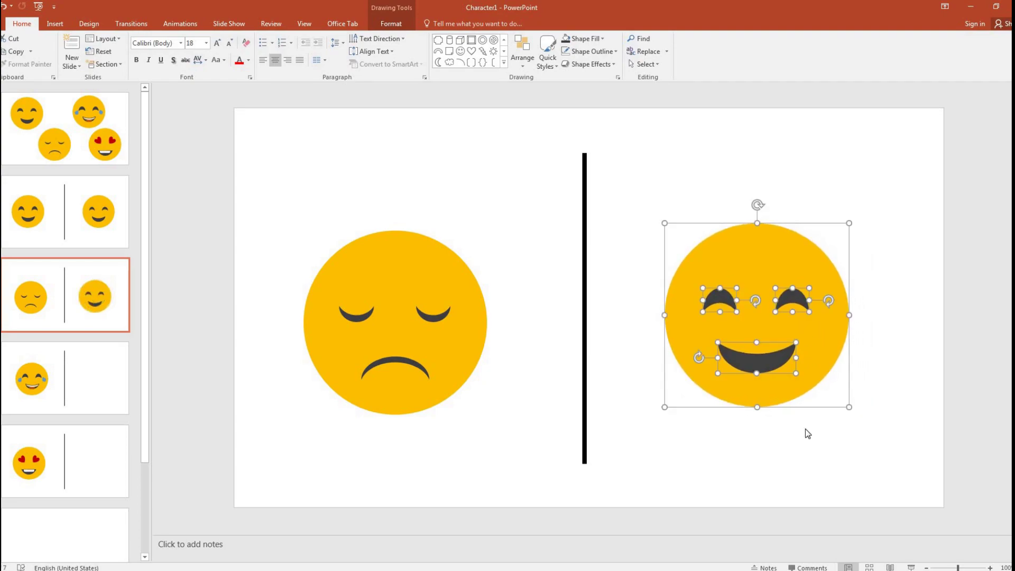
Group the two eyes of the copied face and rotate the group 180° so they curve downward.
{"action": "left_click", "coordinate": [808, 433]}
{"action": "left_click", "coordinate": [723, 301]}
{"action": "left_click", "coordinate": [789, 301], "text": "shift"}
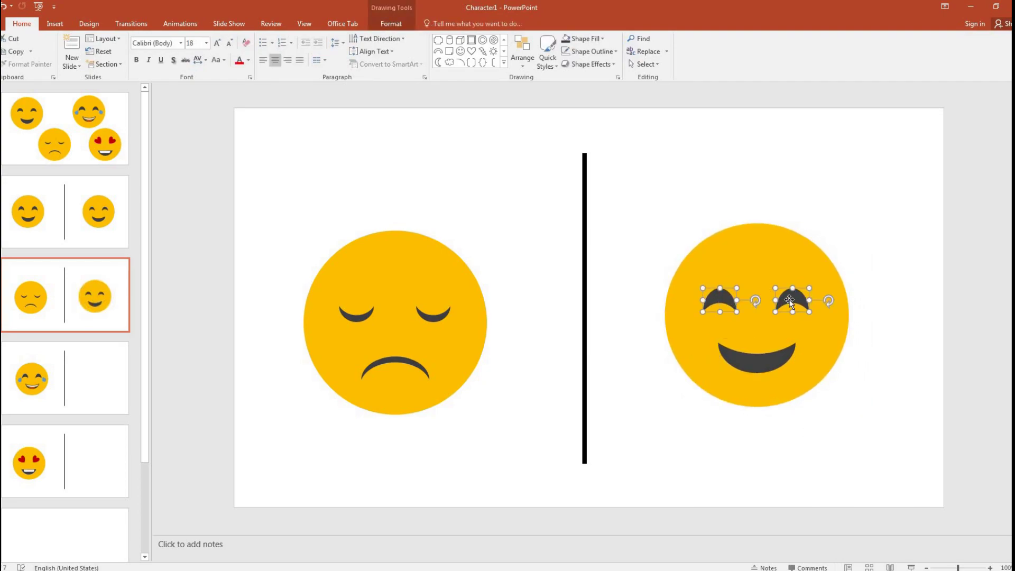
{"action": "right_click", "coordinate": [790, 300]}
{"action": "mouse_move", "coordinate": [830, 363]}
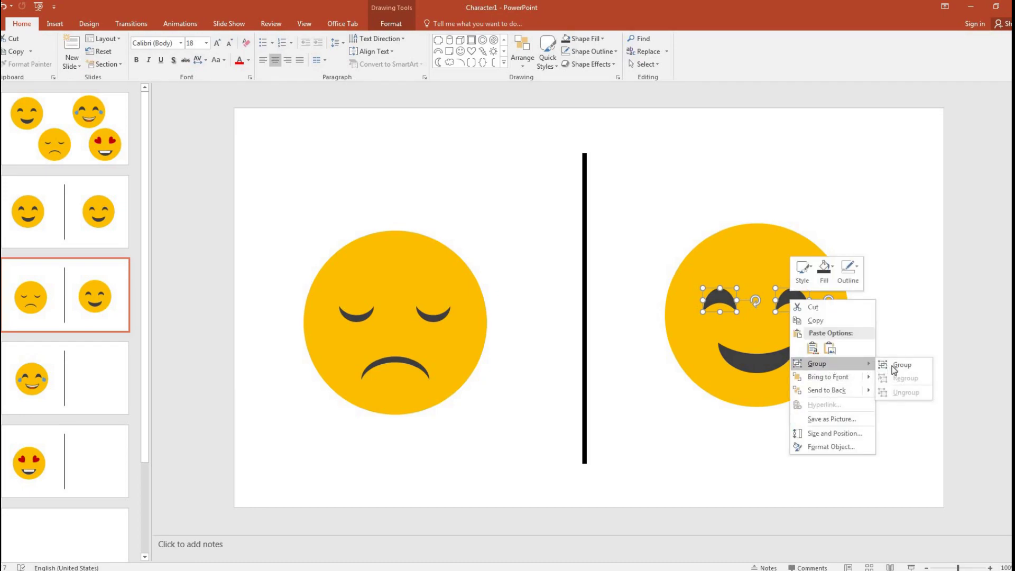
{"action": "left_click", "coordinate": [899, 365]}
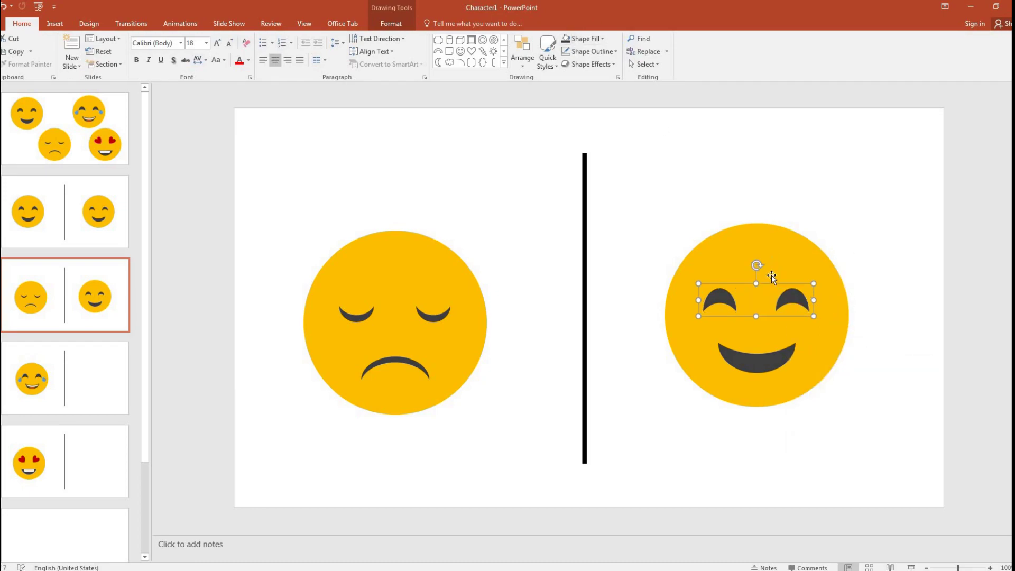
{"action": "left_click_drag", "start_coordinate": [757, 265], "coordinate": [755, 324]}
Thin the crescents of both eyes on the copied face so they resemble the sample's narrow closed eyes.
{"action": "left_click", "coordinate": [796, 299]}
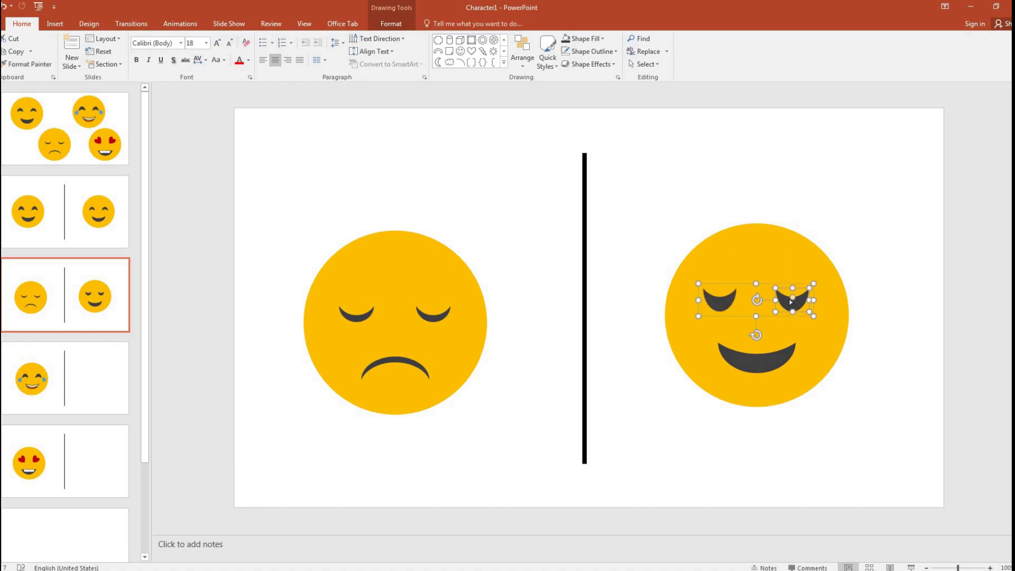
{"action": "left_click", "coordinate": [721, 304], "text": "shift"}
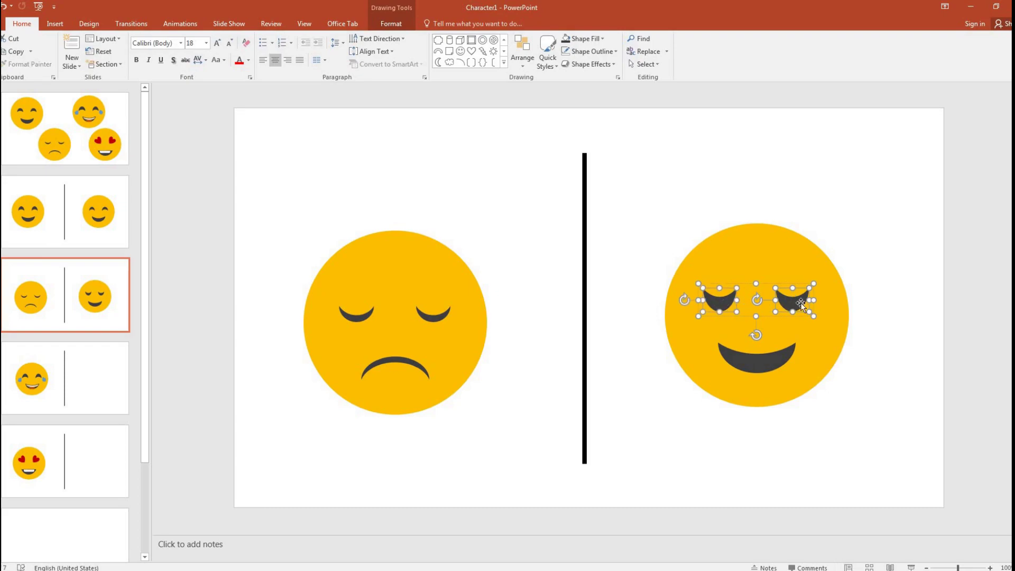
{"action": "left_click", "coordinate": [852, 312]}
{"action": "left_click", "coordinate": [786, 304]}
{"action": "left_click", "coordinate": [793, 301]}
{"action": "left_click_drag", "start_coordinate": [793, 300], "coordinate": [794, 307]}
{"action": "left_click", "coordinate": [719, 303]}
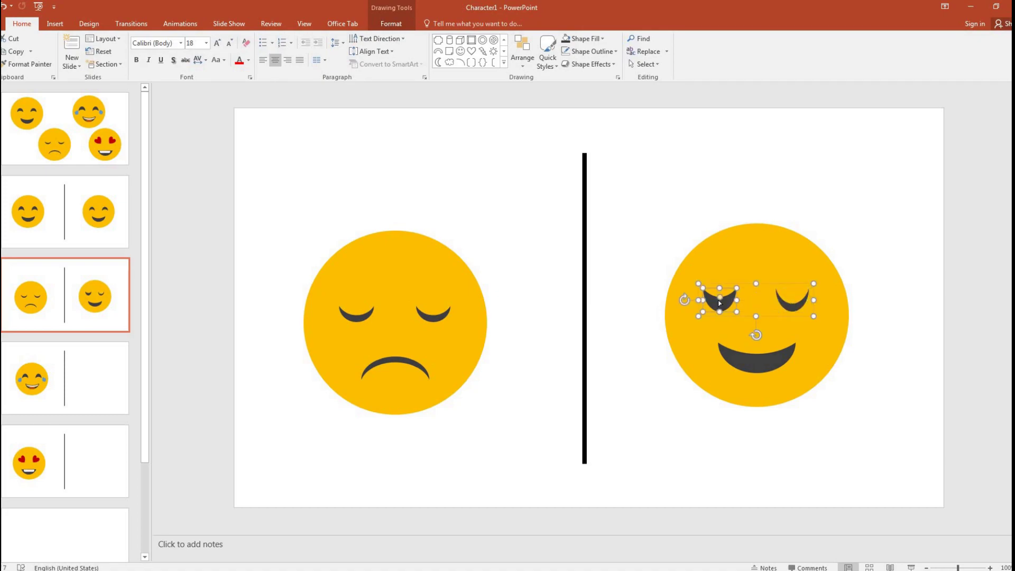
{"action": "left_click_drag", "start_coordinate": [721, 299], "coordinate": [721, 305]}
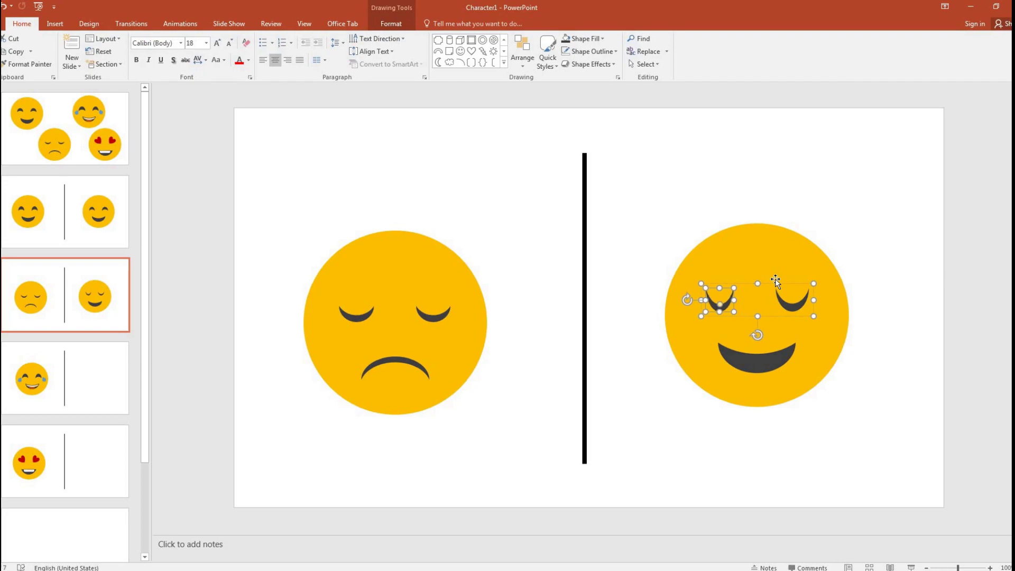
{"action": "key", "text": "shift+Up"}
{"action": "key", "text": "shift+Up"}
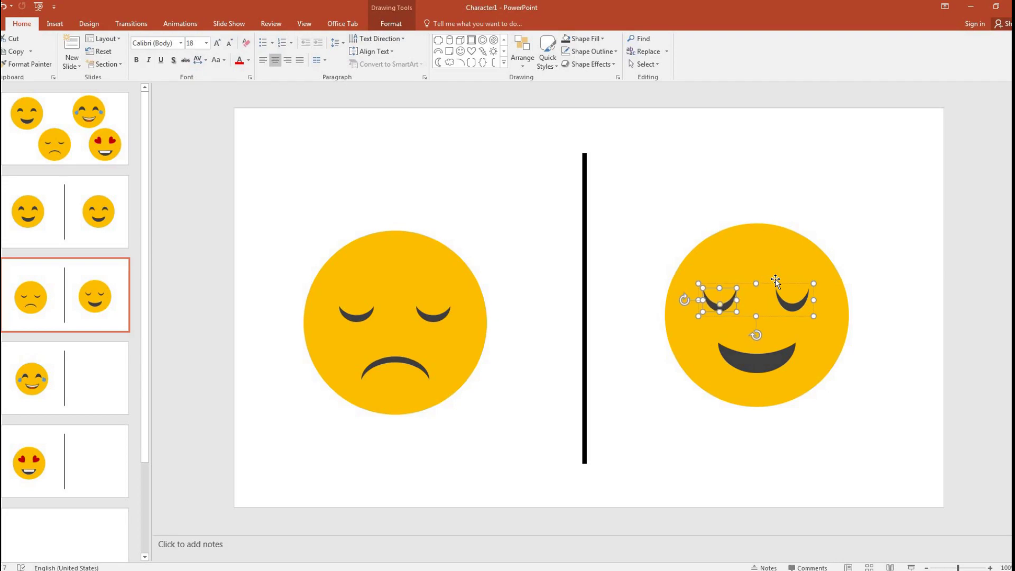
Flatten the grouped eyes slightly and move them a little lower on the face.
{"action": "left_click", "coordinate": [764, 281]}
{"action": "key", "text": "shift+Down"}
{"action": "key", "text": "shift+Down"}
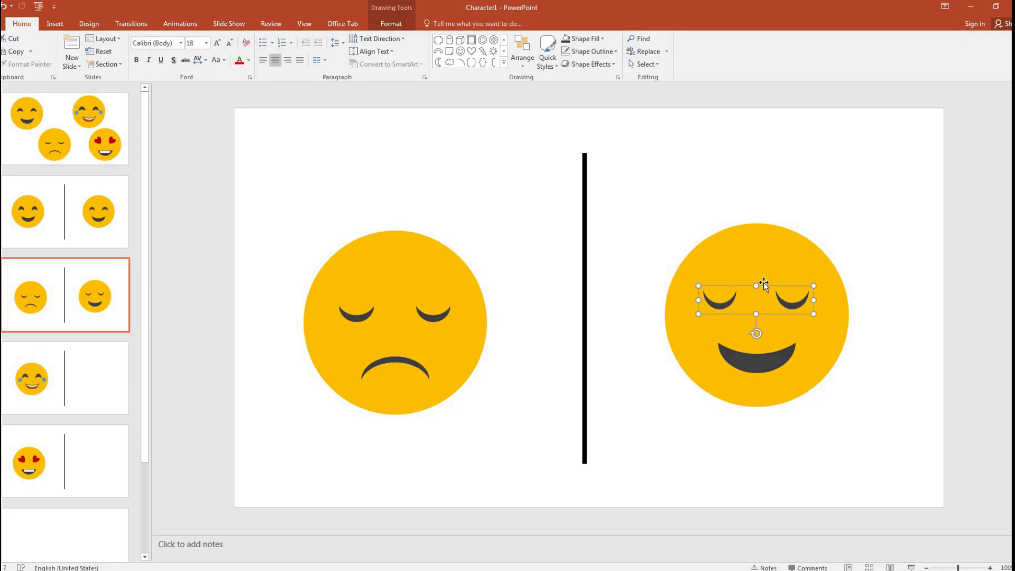
{"action": "left_click_drag", "start_coordinate": [763, 281], "coordinate": [765, 290]}
Rotate the mouth 180° into a frown, then thin its crescent and shrink it to match the sample's mouth.
{"action": "left_click", "coordinate": [769, 363]}
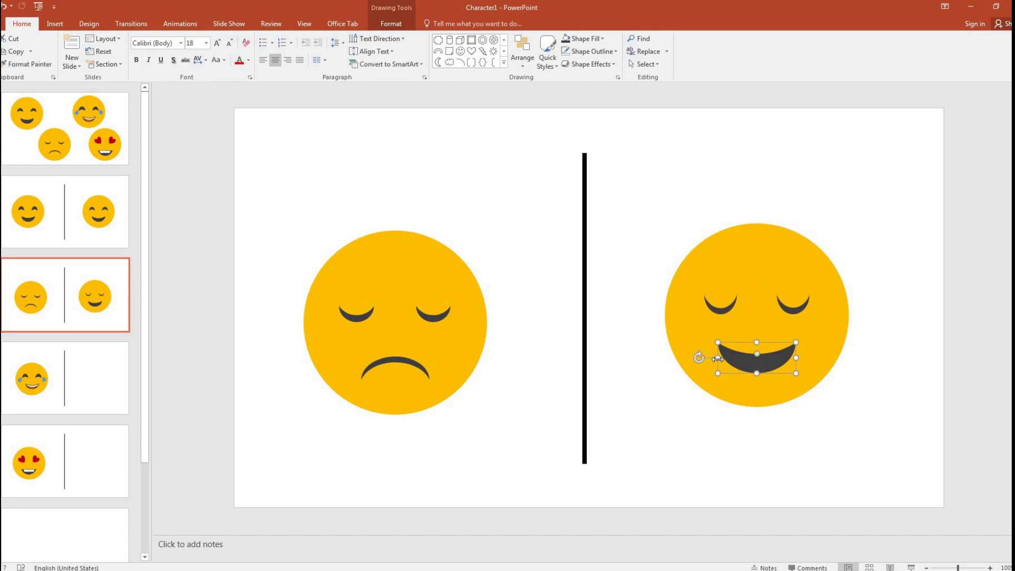
{"action": "left_click_drag", "start_coordinate": [699, 358], "coordinate": [824, 357]}
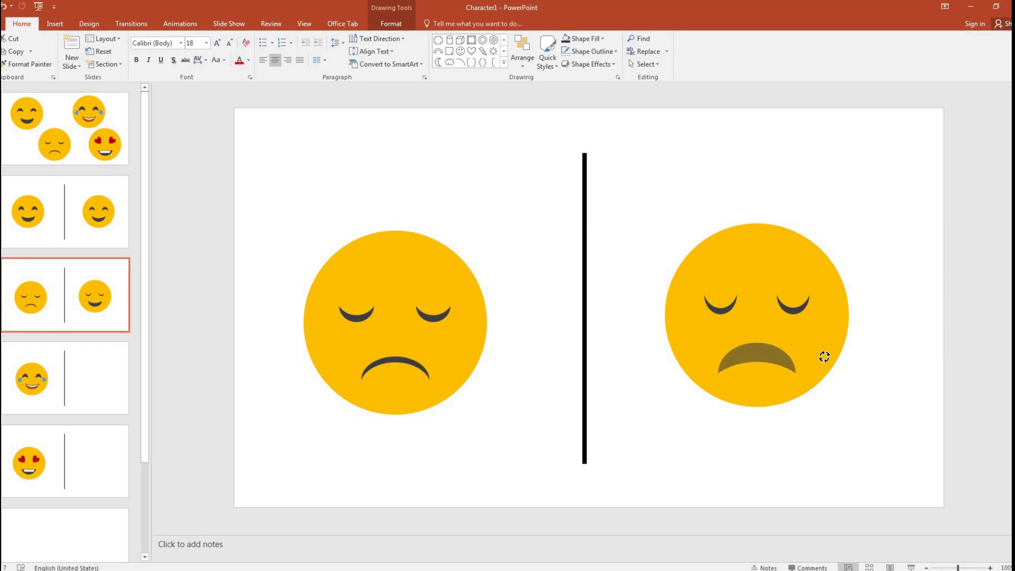
{"action": "left_click_drag", "start_coordinate": [757, 362], "coordinate": [757, 349]}
{"action": "key", "text": "shift+Down"}
{"action": "key", "text": "shift+Left"}
{"action": "key", "text": "shift+Left"}
{"action": "key", "text": "shift+Down"}
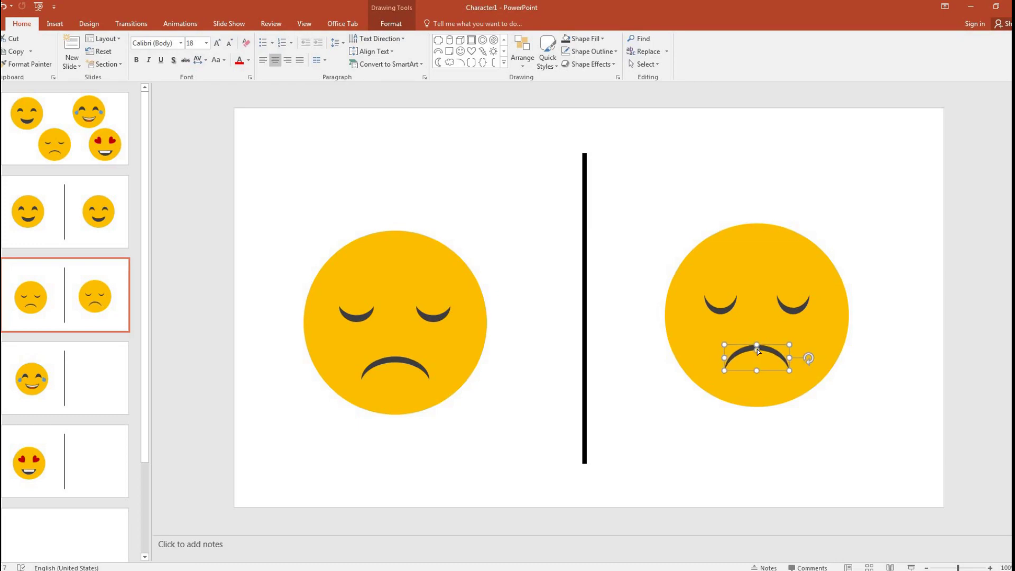
{"action": "left_click", "coordinate": [802, 428]}
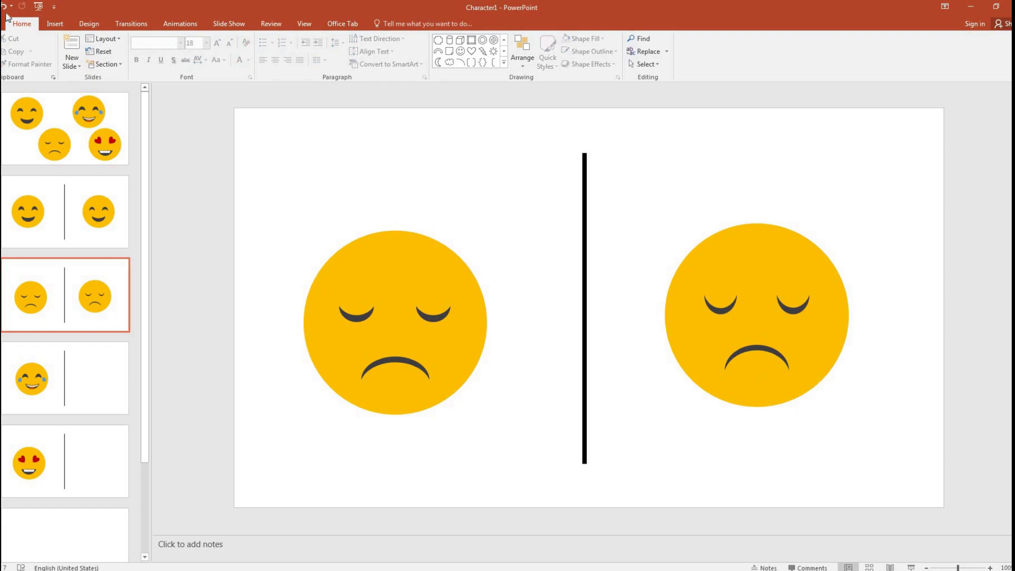
{"action": "left_click_drag", "start_coordinate": [883, 439], "coordinate": [608, 175]}
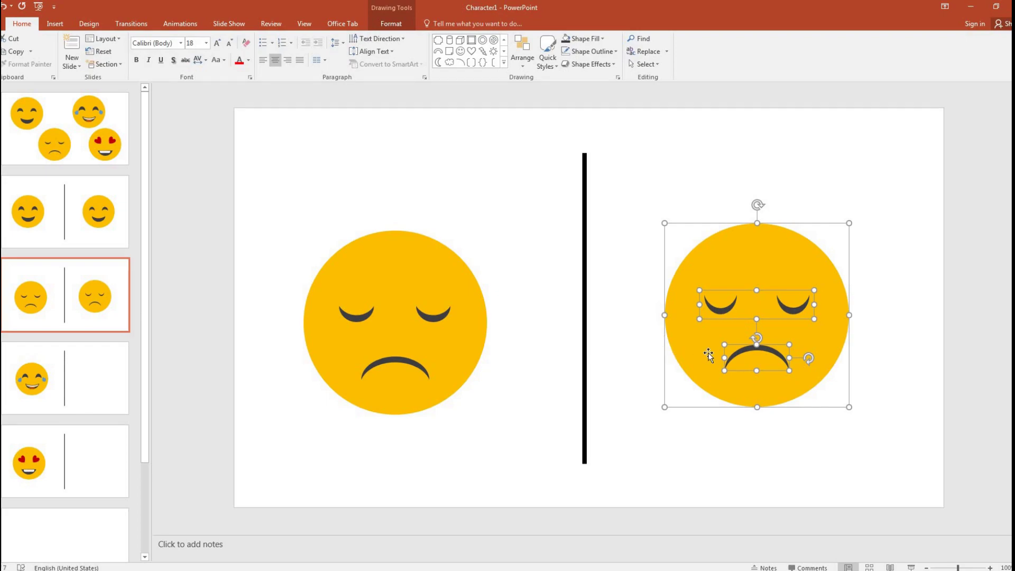
{"action": "left_click", "coordinate": [109, 363]}
{"action": "key", "text": "ctrl+v"}
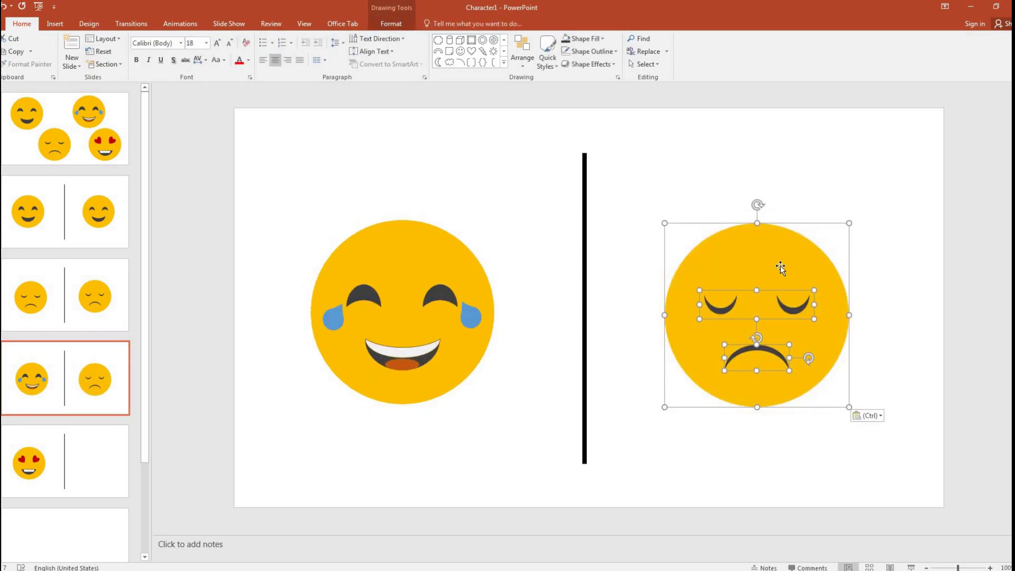
{"action": "left_click", "coordinate": [898, 286]}
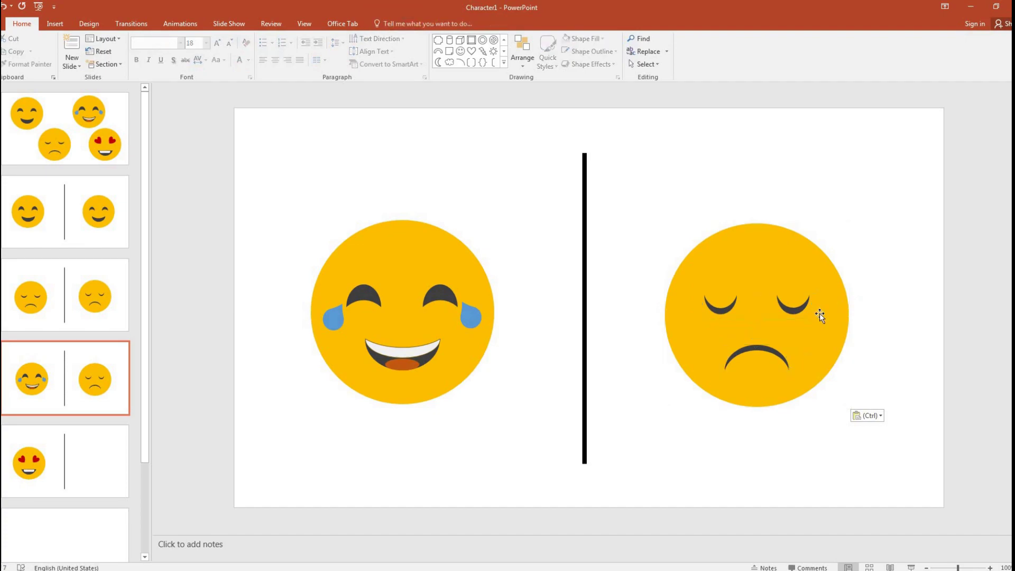
{"action": "left_click", "coordinate": [725, 310]}
{"action": "left_click_drag", "start_coordinate": [760, 334], "coordinate": [754, 279]}
{"action": "left_click_drag", "start_coordinate": [878, 431], "coordinate": [646, 167]}
{"action": "key", "text": "Delete"}
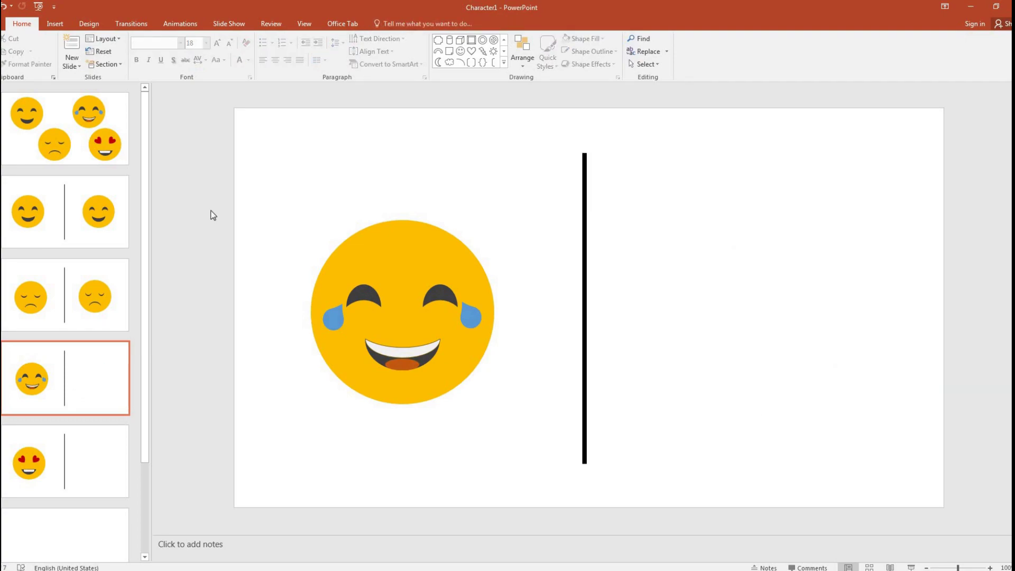
Copy the complete recreated smiley from the smiley slide to the empty half of the laughing-tears slide.
{"action": "left_click", "coordinate": [106, 204]}
{"action": "left_click_drag", "start_coordinate": [901, 456], "coordinate": [660, 179]}
{"action": "key", "text": "ctrl+c"}
{"action": "left_click", "coordinate": [95, 378]}
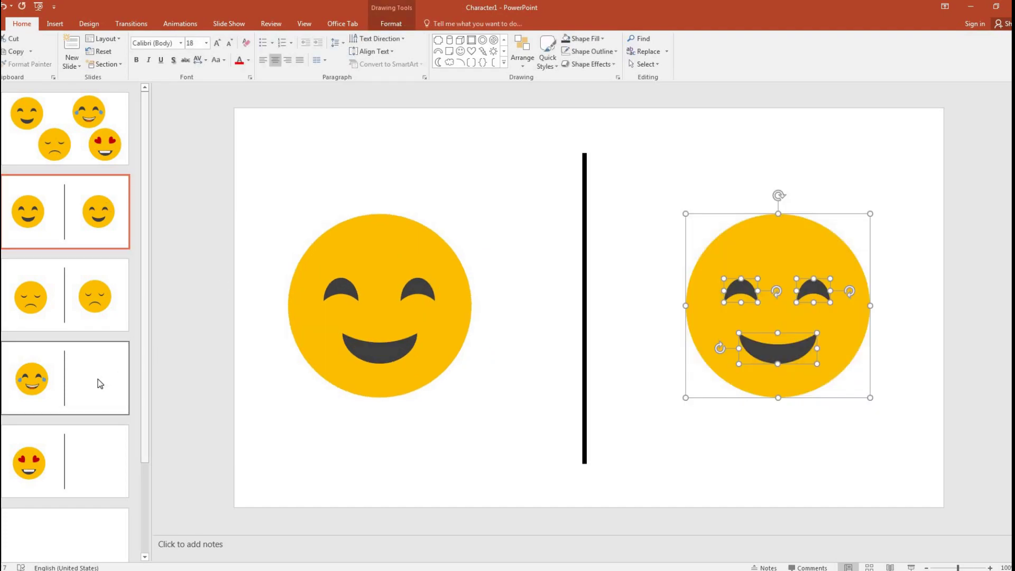
{"action": "key", "text": "ctrl+v"}
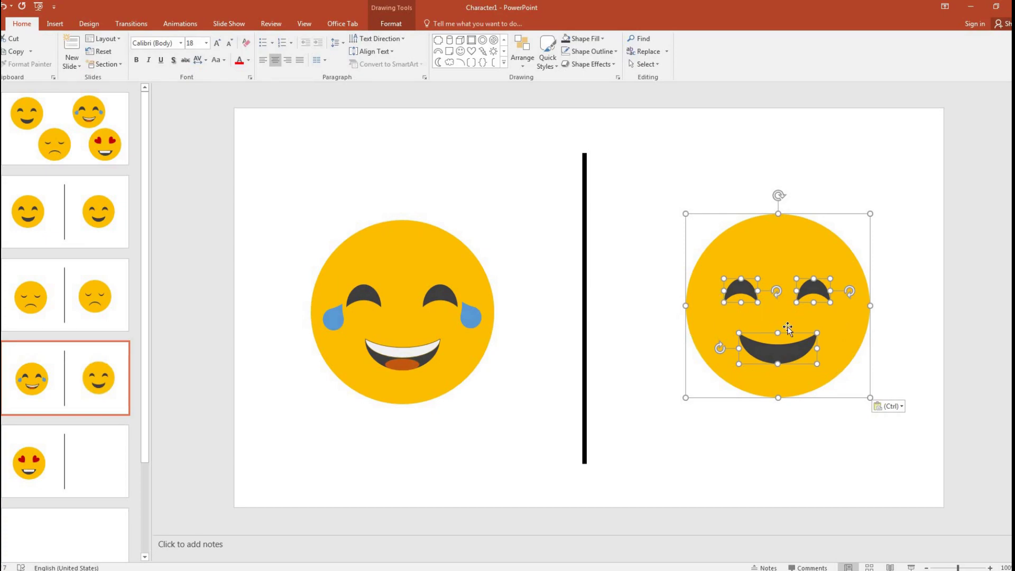
{"action": "left_click", "coordinate": [925, 292]}
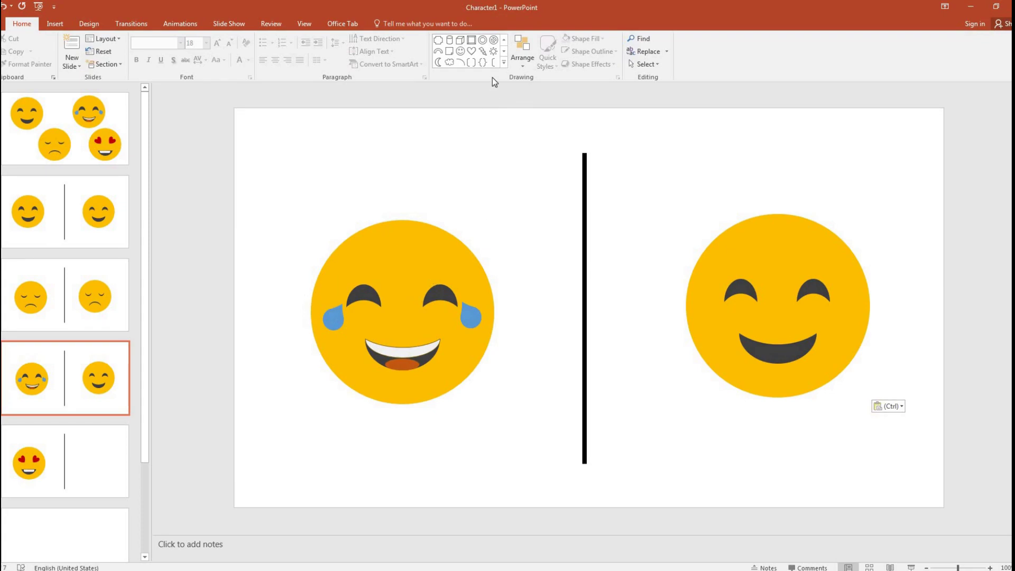
Draw a teardrop shape over the left edge of the new face and shrink it to about 0.42" high and 0.39" wide.
{"action": "left_click", "coordinate": [504, 63]}
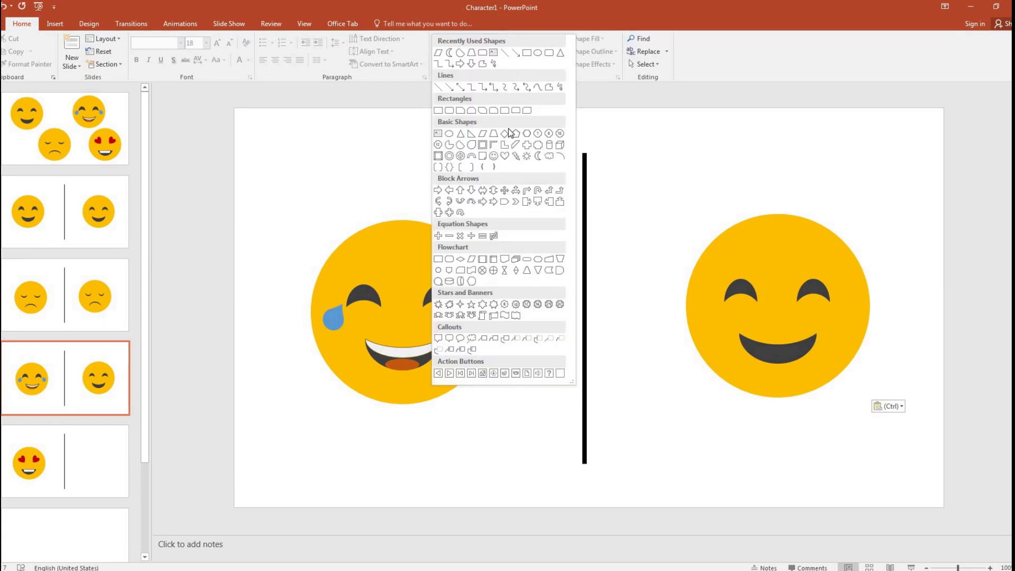
{"action": "left_click", "coordinate": [472, 146]}
{"action": "left_click_drag", "start_coordinate": [661, 308], "coordinate": [715, 360]}
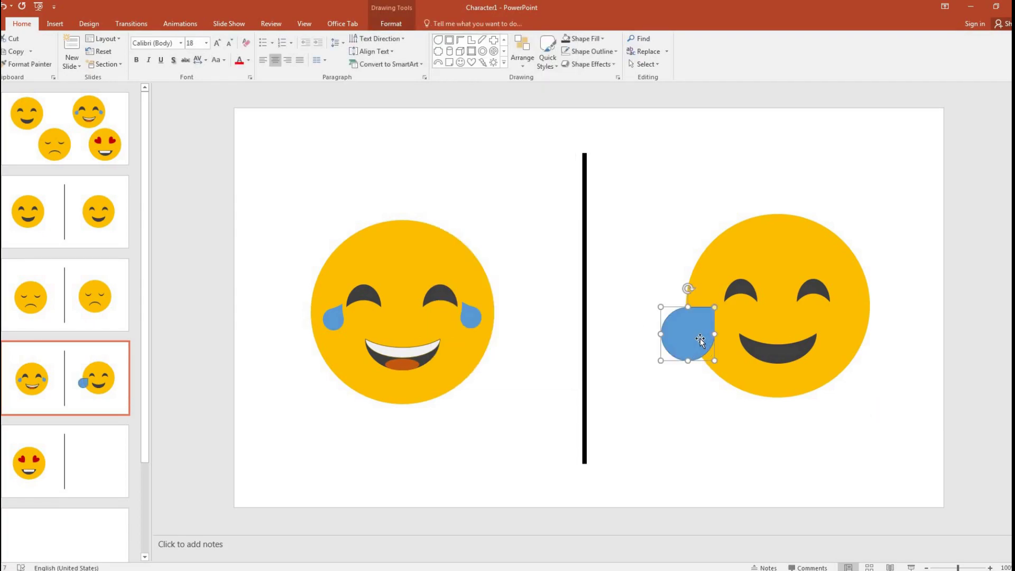
{"action": "key", "text": "shift+Down"}
{"action": "key", "text": "shift+Down"}
{"action": "key", "text": "shift+Down"}
{"action": "key", "text": "shift+Down"}
{"action": "key", "text": "shift+Left"}
{"action": "key", "text": "shift+Left"}
{"action": "key", "text": "shift+Left"}
{"action": "key", "text": "shift+Left"}
{"action": "key", "text": "shift+Left"}
{"action": "key", "text": "shift+Left"}
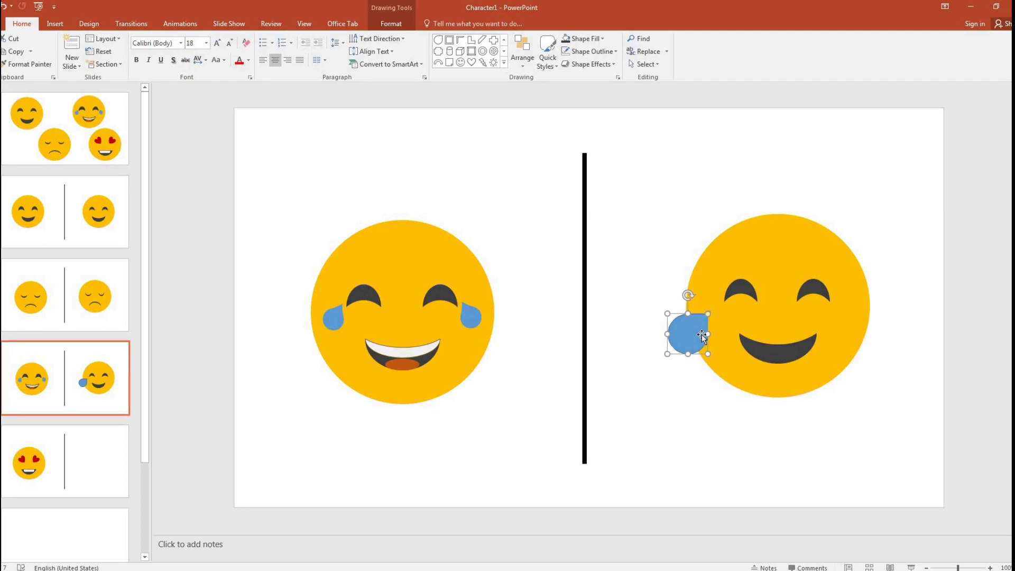
{"action": "key", "text": "shift+Down"}
{"action": "key", "text": "shift+Left"}
{"action": "key", "text": "shift+Left"}
{"action": "key", "text": "shift+Down"}
{"action": "key", "text": "shift+Down"}
{"action": "key", "text": "shift+Down"}
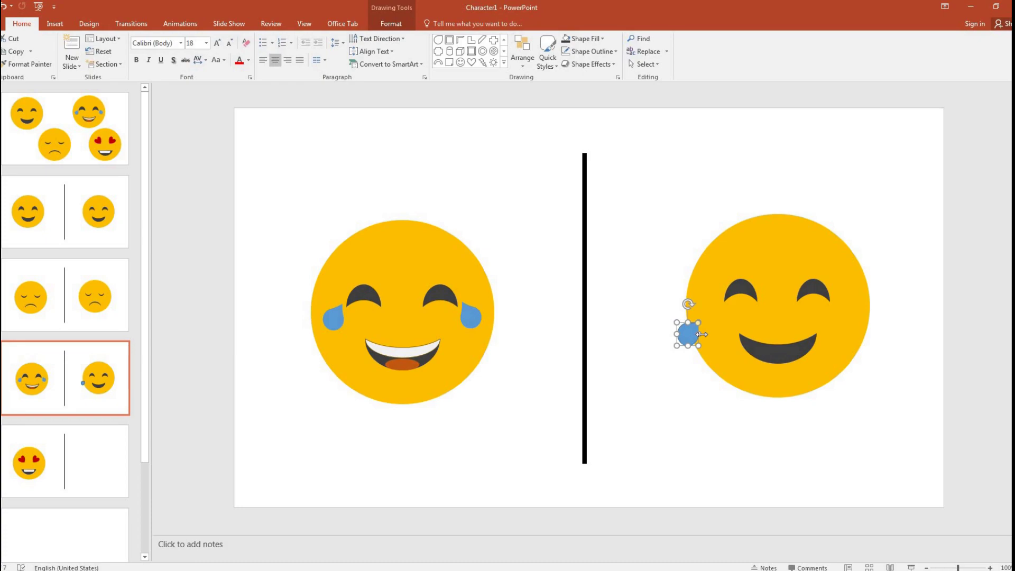
Stretch the teardrop's tip to a narrow point, and place it and a duplicate beside the outer corners of the eyes.
{"action": "key", "text": "Delete"}
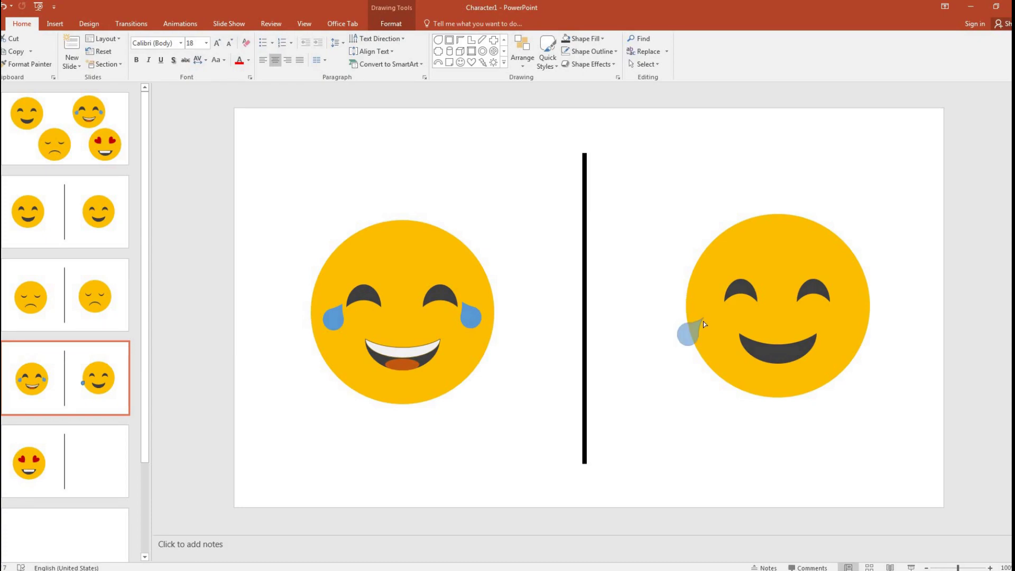
{"action": "mouse_move", "coordinate": [701, 325]}
{"action": "left_mouse_down"}
{"action": "mouse_move", "coordinate": [711, 313]}
{"action": "mouse_move", "coordinate": [841, 312]}
{"action": "left_mouse_up"}
{"action": "key", "text": "ctrl+v"}
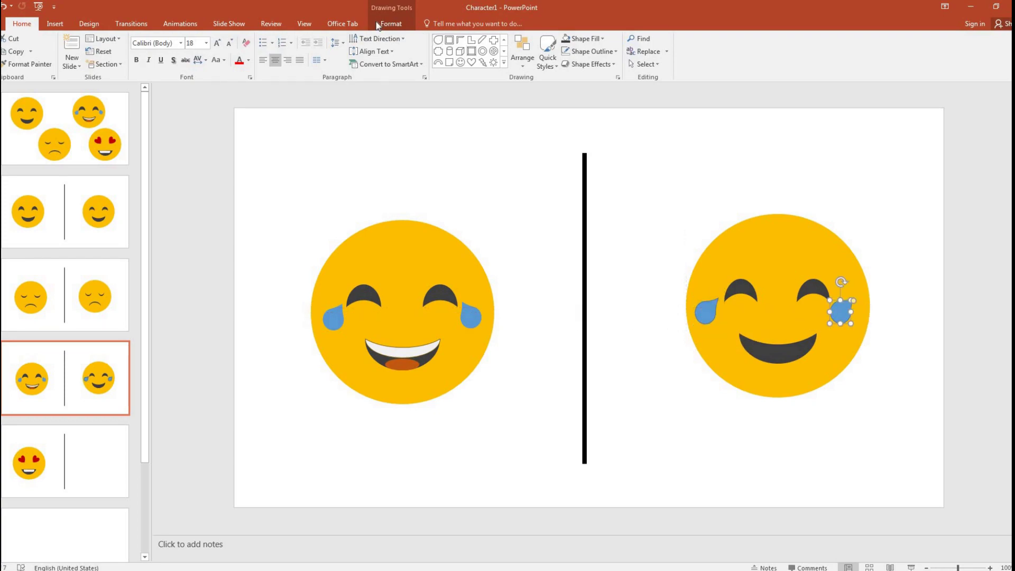
Flip the right tear horizontally and align it level with the left tear at the outer corner of the right eye.
{"action": "left_click", "coordinate": [378, 24]}
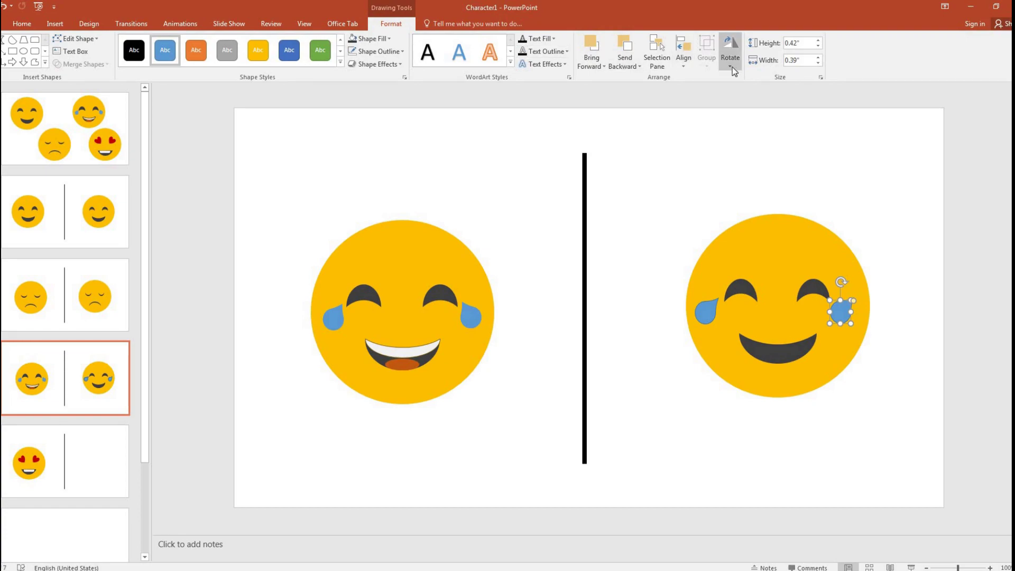
{"action": "left_click", "coordinate": [732, 67]}
{"action": "left_click", "coordinate": [756, 118]}
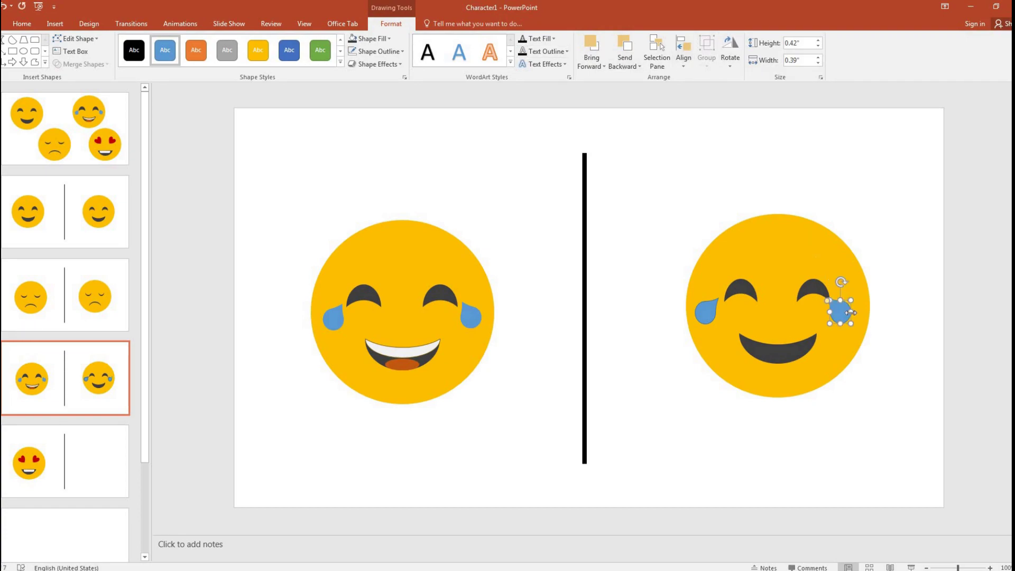
{"action": "left_click_drag", "start_coordinate": [845, 313], "coordinate": [849, 309]}
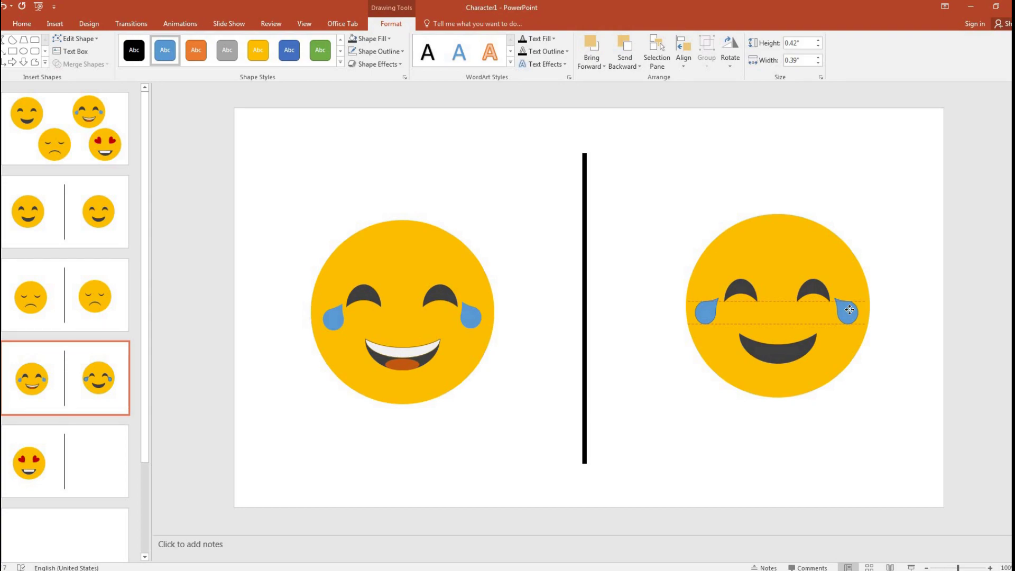
{"action": "left_click_drag", "start_coordinate": [850, 310], "coordinate": [850, 310]}
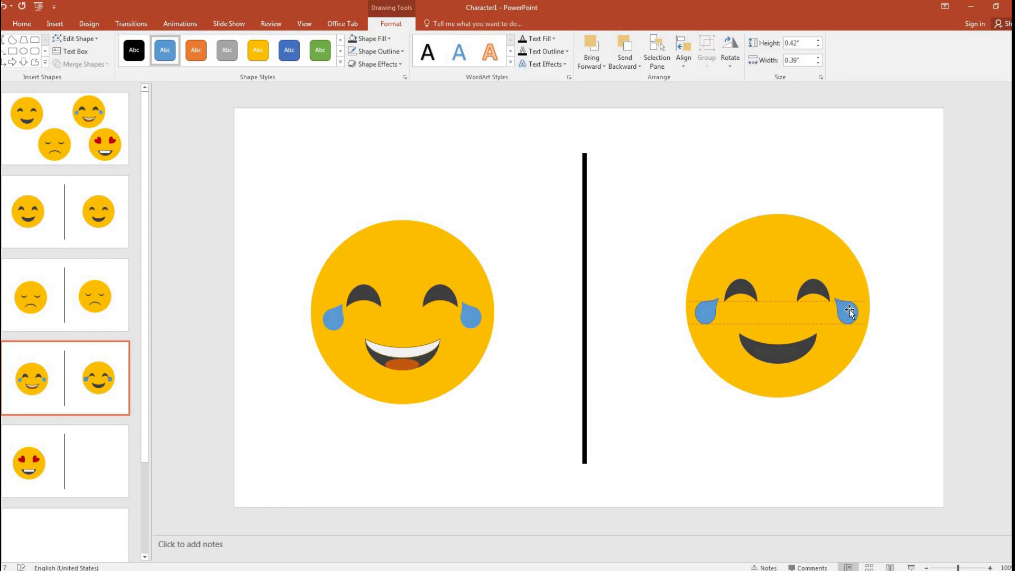
{"action": "left_click", "coordinate": [876, 366]}
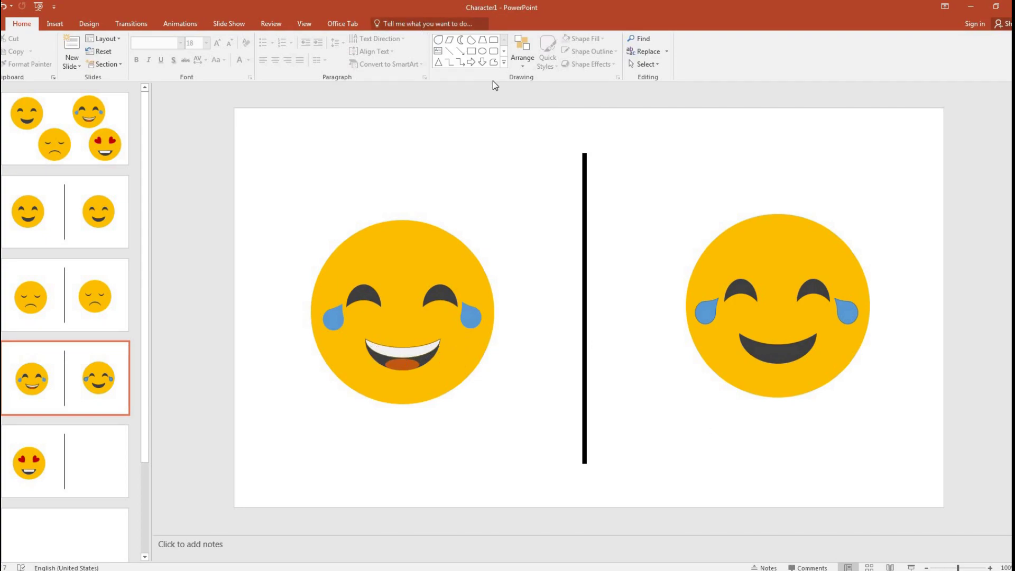
Duplicate the dark mouth of the new face and place the copy directly below the original.
{"action": "left_click", "coordinate": [774, 353]}
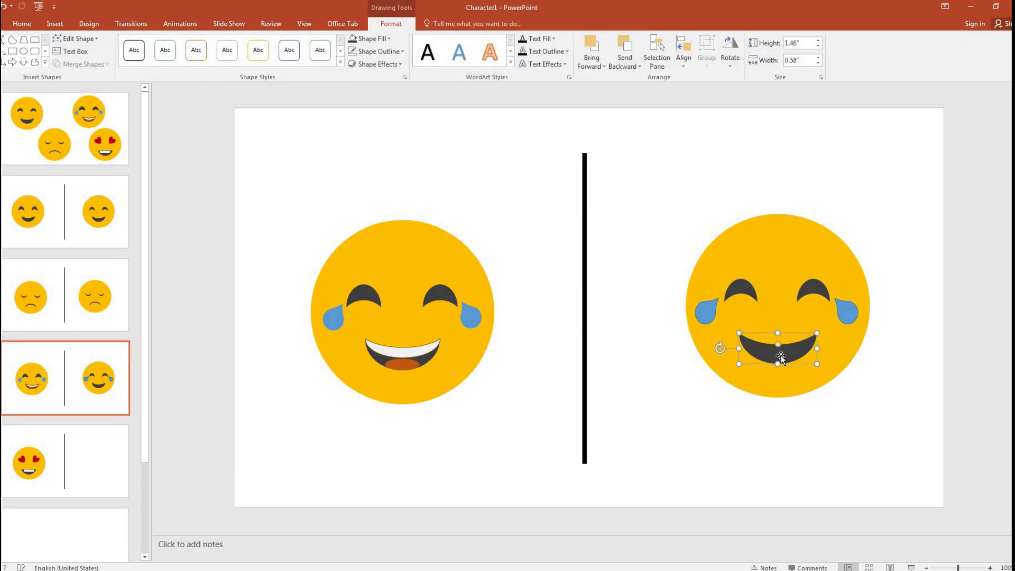
{"action": "key", "text": "ctrl+c"}
{"action": "key", "text": "ctrl+v"}
{"action": "left_click_drag", "start_coordinate": [781, 356], "coordinate": [789, 383]}
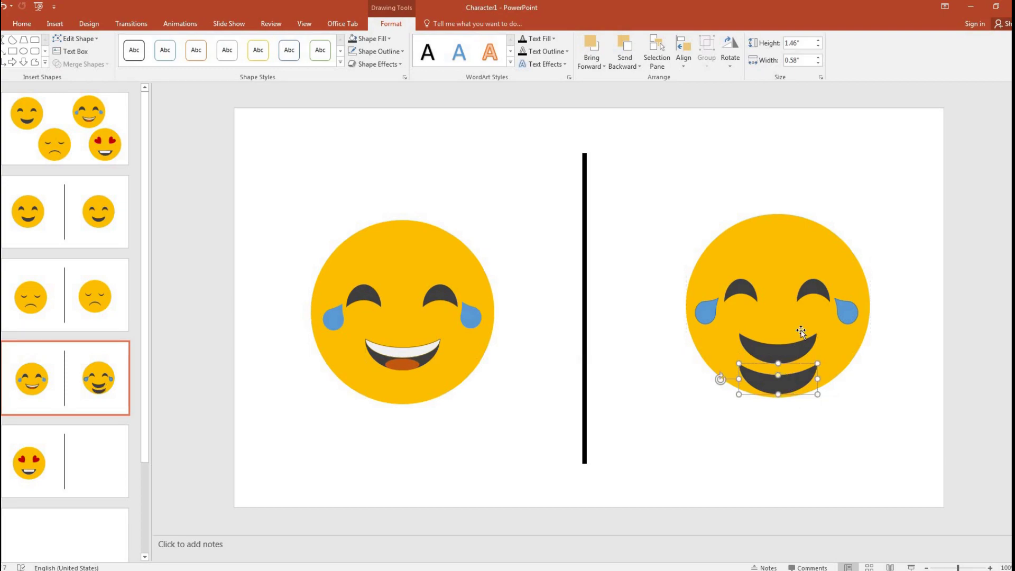
Shrink the mouth copy to 1.21" high and 0.39" wide and nudge it up toward the original mouth.
{"action": "key", "text": "shift+Down"}
{"action": "key", "text": "shift+Down"}
{"action": "key", "text": "shift+Left"}
{"action": "key", "text": "shift+Left"}
{"action": "key", "text": "shift+Left"}
{"action": "key", "text": "shift+Left"}
{"action": "key", "text": "shift+Left"}
{"action": "key", "text": "shift+Left"}
{"action": "key", "text": "shift+Left"}
{"action": "key", "text": "shift+Left"}
{"action": "key", "text": "shift+Left"}
{"action": "key", "text": "shift+Up"}
{"action": "key", "text": "shift+Up"}
{"action": "key", "text": "shift+Right"}
{"action": "key", "text": "shift+Right"}
{"action": "key", "text": "shift+Right"}
{"action": "key", "text": "shift+Right"}
{"action": "key", "text": "shift+Left"}
{"action": "key", "text": "shift+Left"}
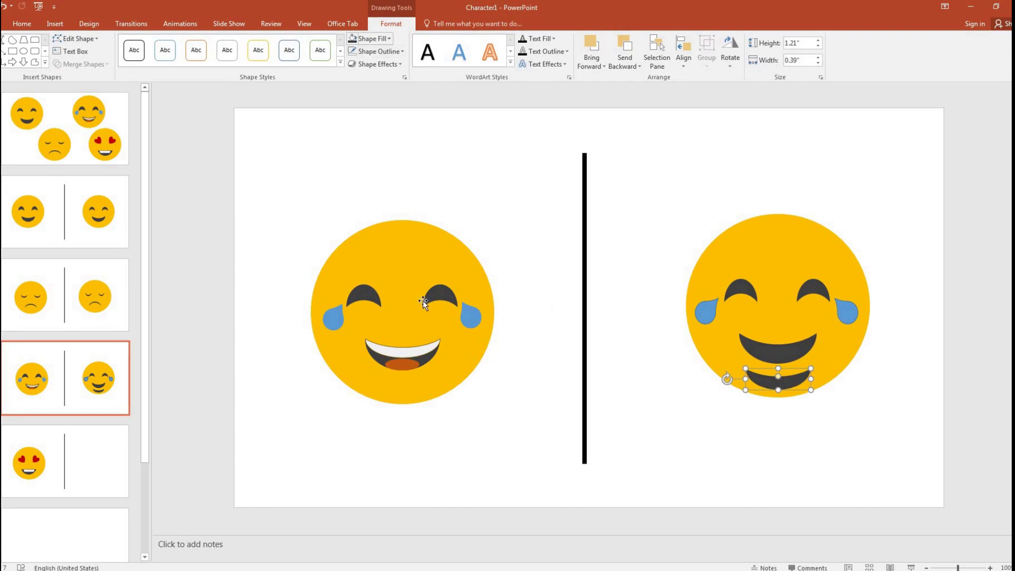
{"action": "mouse_move", "coordinate": [775, 387]}
{"action": "left_mouse_down"}
{"action": "mouse_move", "coordinate": [777, 352]}
{"action": "mouse_move", "coordinate": [775, 383]}
{"action": "left_mouse_up"}
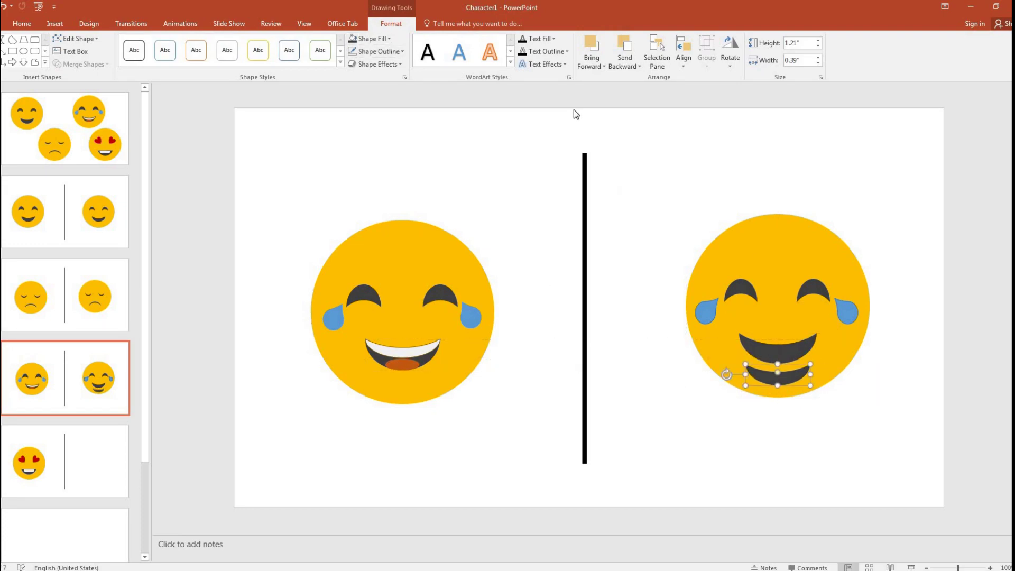
Fill the smaller crescent with White, Background 1, Darker 5%, and place it over the dark mouth as teeth with a width of 0.43".
{"action": "left_click", "coordinate": [388, 36]}
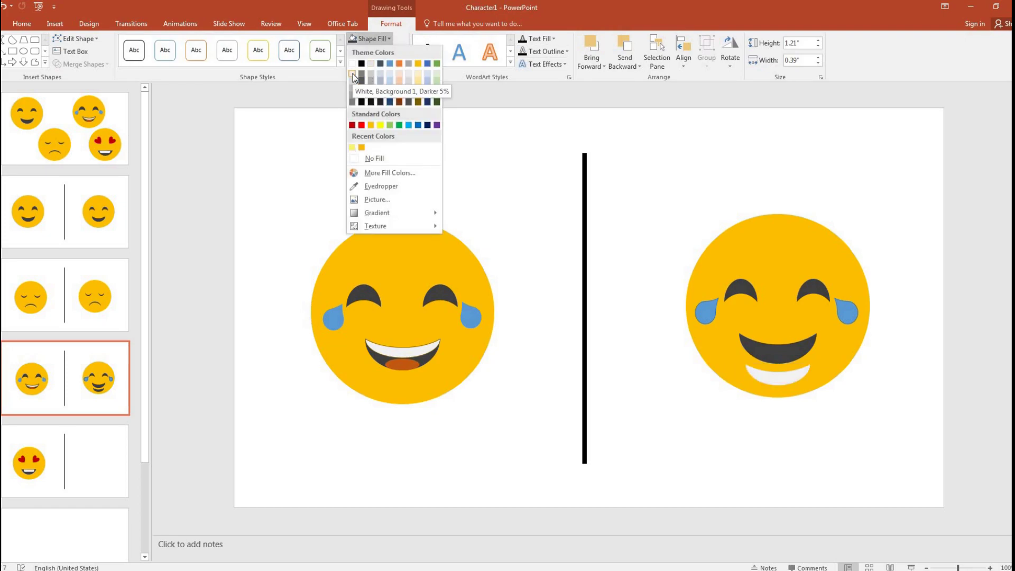
{"action": "left_click", "coordinate": [354, 74]}
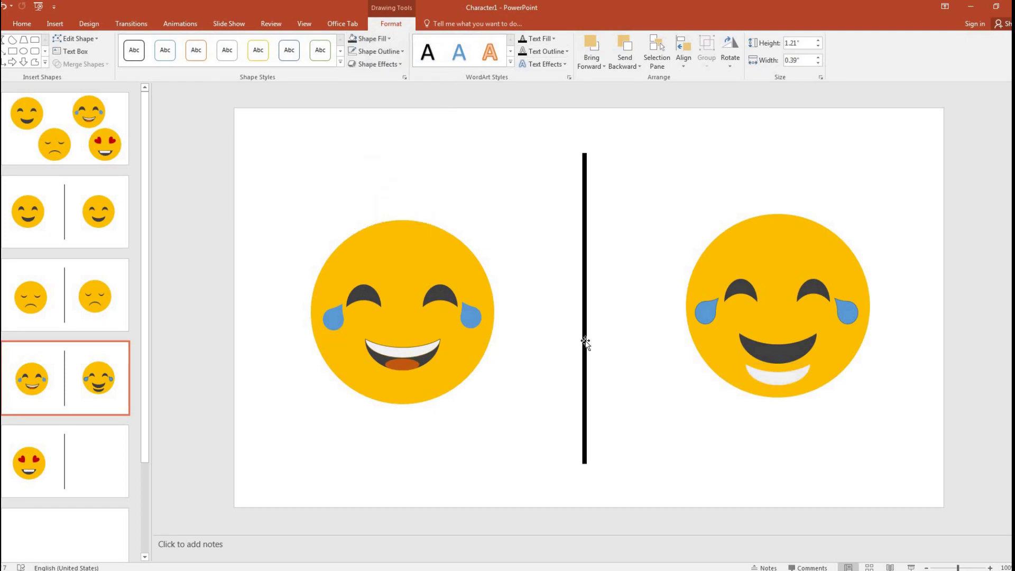
{"action": "left_click_drag", "start_coordinate": [723, 375], "coordinate": [728, 376]}
{"action": "left_click_drag", "start_coordinate": [795, 378], "coordinate": [793, 353]}
{"action": "key", "text": "shift+Right"}
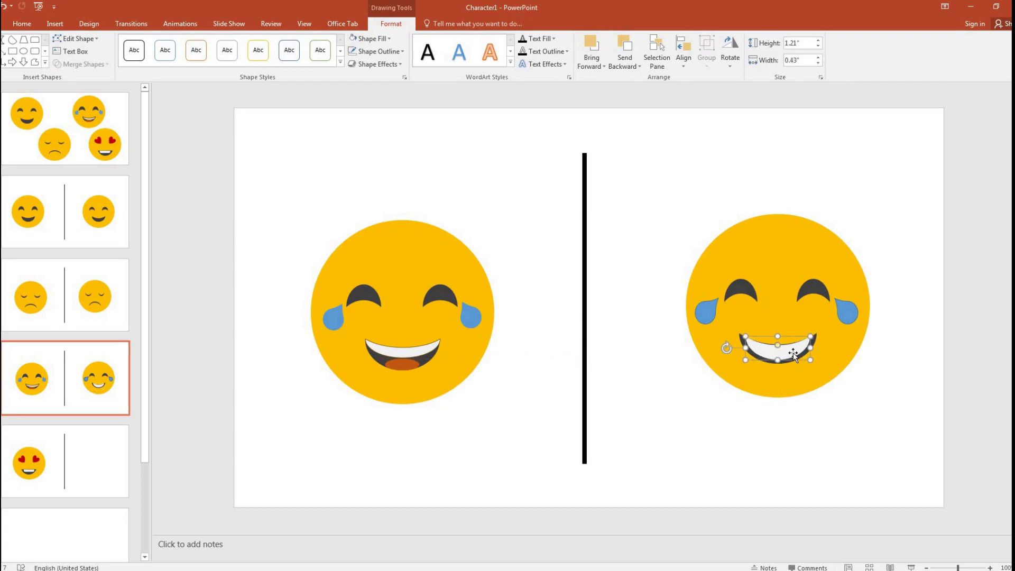
Resize the white teeth crescent to 1.33" high and 0.39" wide inside the dark mouth.
{"action": "key", "text": "shift+Left"}
{"action": "key", "text": "shift+Up"}
{"action": "key", "text": "shift+Up"}
{"action": "key", "text": "shift+Down"}
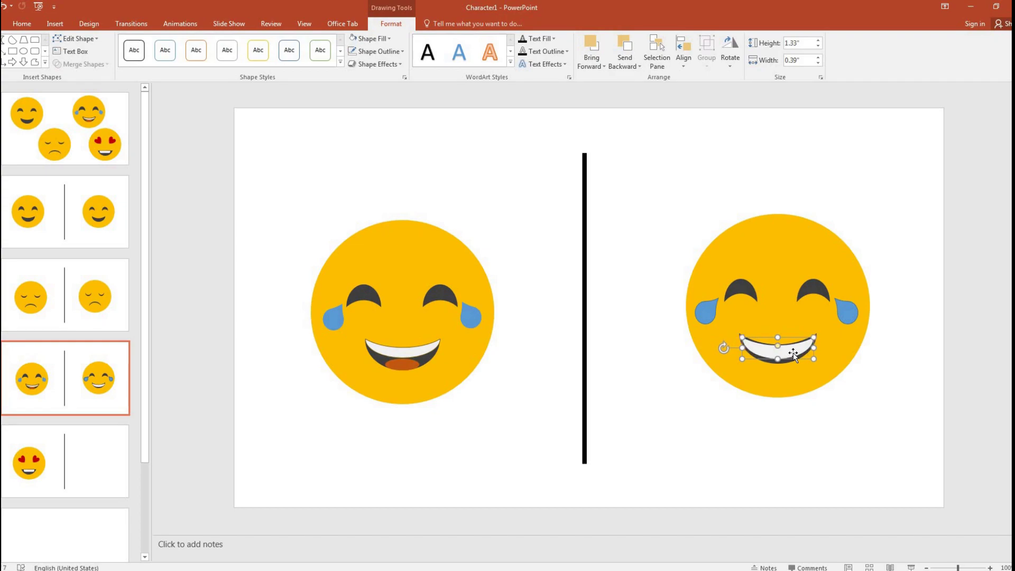
{"action": "key", "text": "Escape"}
{"action": "left_click", "coordinate": [778, 356]}
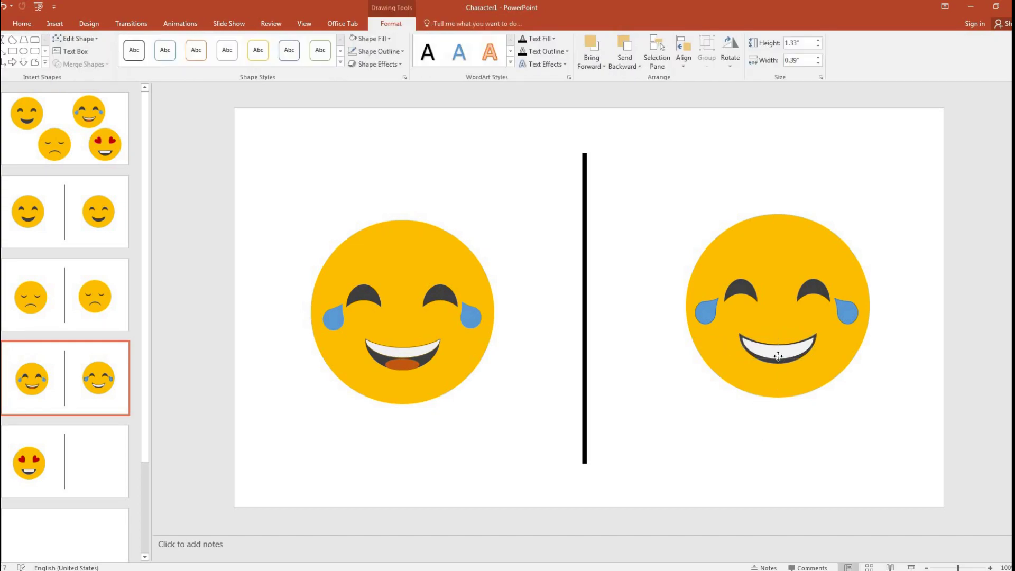
Thin the teeth crescent slightly by adjusting the curve of its upper edge inside the mouth.
{"action": "left_click_drag", "start_coordinate": [779, 357], "coordinate": [782, 353]}
{"action": "left_click", "coordinate": [858, 397]}
{"action": "left_click_drag", "start_coordinate": [772, 346], "coordinate": [820, 328]}
{"action": "scroll", "coordinate": [820, 328], "scroll_direction": "up", "scroll_amount": 10}
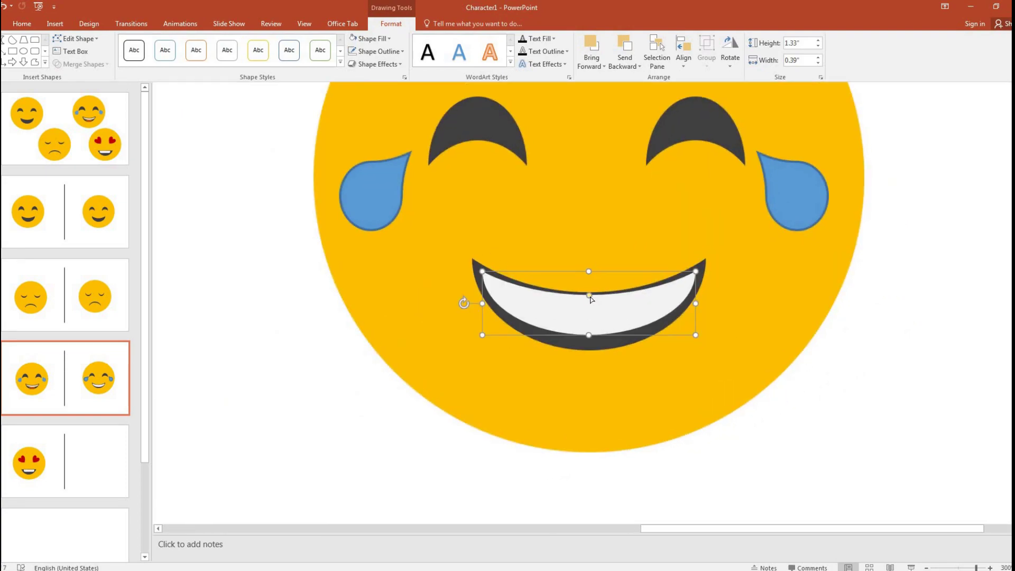
{"action": "left_click_drag", "start_coordinate": [590, 296], "coordinate": [590, 299]}
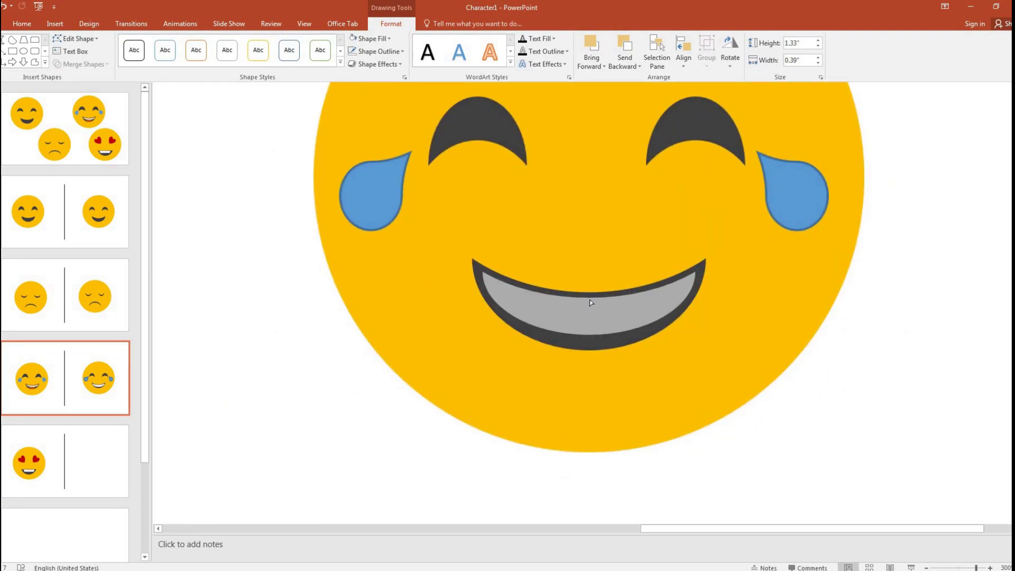
{"action": "left_click", "coordinate": [592, 300]}
Nudge the teeth crescent upward until its upper edge meets the upper edge of the dark mouth.
{"action": "key", "text": "ctrl+Up"}
{"action": "key", "text": "ctrl+Up"}
{"action": "key", "text": "ctrl+Up"}
{"action": "key", "text": "ctrl+Up"}
{"action": "key", "text": "ctrl+Up"}
{"action": "key", "text": "ctrl+Up"}
{"action": "key", "text": "ctrl+Up"}
{"action": "key", "text": "ctrl+Up"}
{"action": "key", "text": "Up"}
{"action": "key", "text": "Up"}
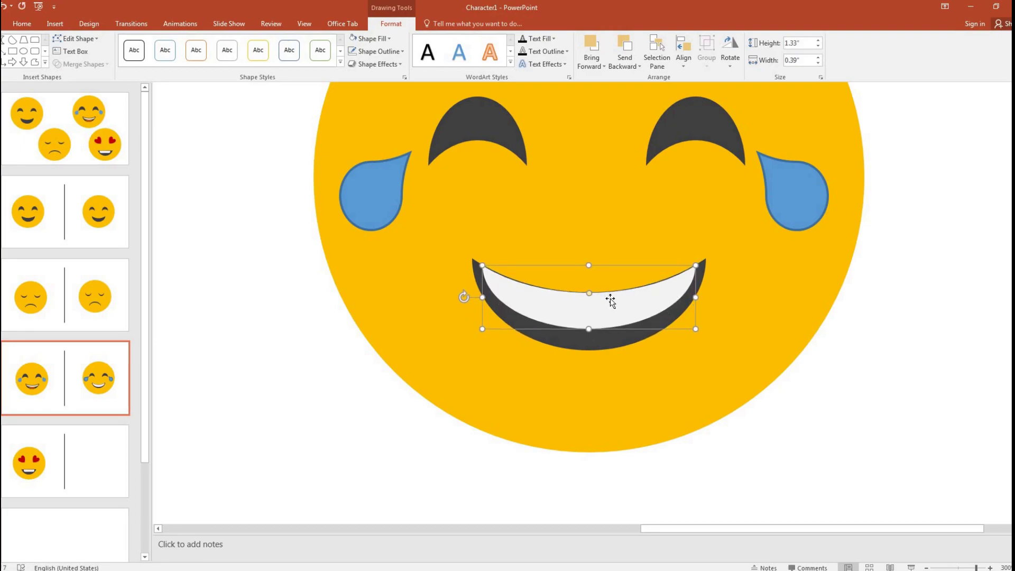
Enlarge the teeth crescent to 1.46" high and 0.43" wide and fine-tune its upper curve.
{"action": "key", "text": "shift+Up"}
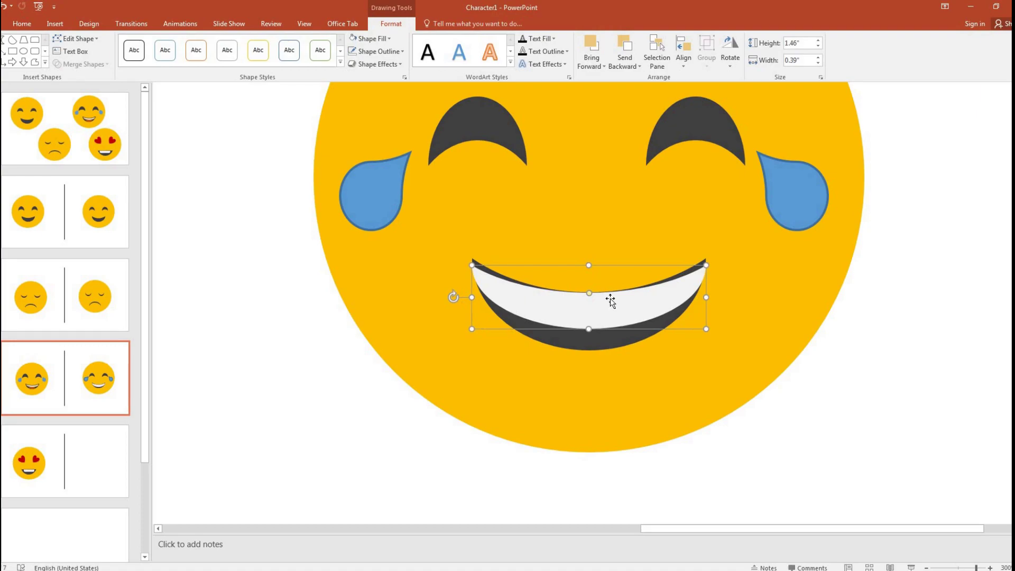
{"action": "key", "text": "shift+Right"}
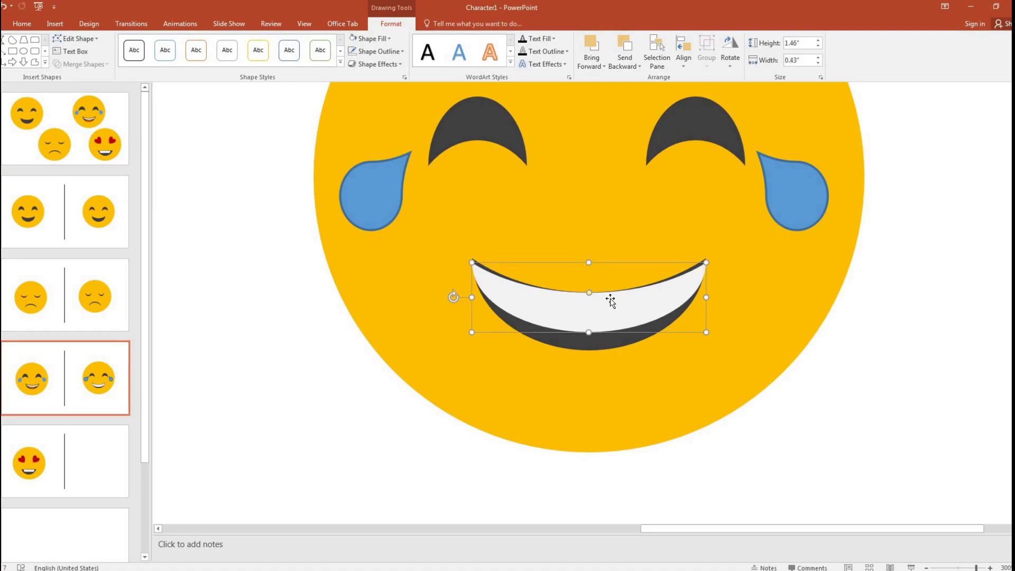
{"action": "left_click_drag", "start_coordinate": [589, 294], "coordinate": [589, 297]}
Nudge the teeth up along the mouth's upper edge and reduce their width to 0.39".
{"action": "key", "text": "ctrl+Up"}
{"action": "key", "text": "ctrl+Up"}
{"action": "key", "text": "ctrl+Up"}
{"action": "key", "text": "ctrl+Up"}
{"action": "key", "text": "ctrl+Up"}
{"action": "key", "text": "ctrl+Up"}
{"action": "key", "text": "ctrl+Up"}
{"action": "key", "text": "ctrl+Up"}
{"action": "key", "text": "ctrl+Down"}
{"action": "key", "text": "shift+Left"}
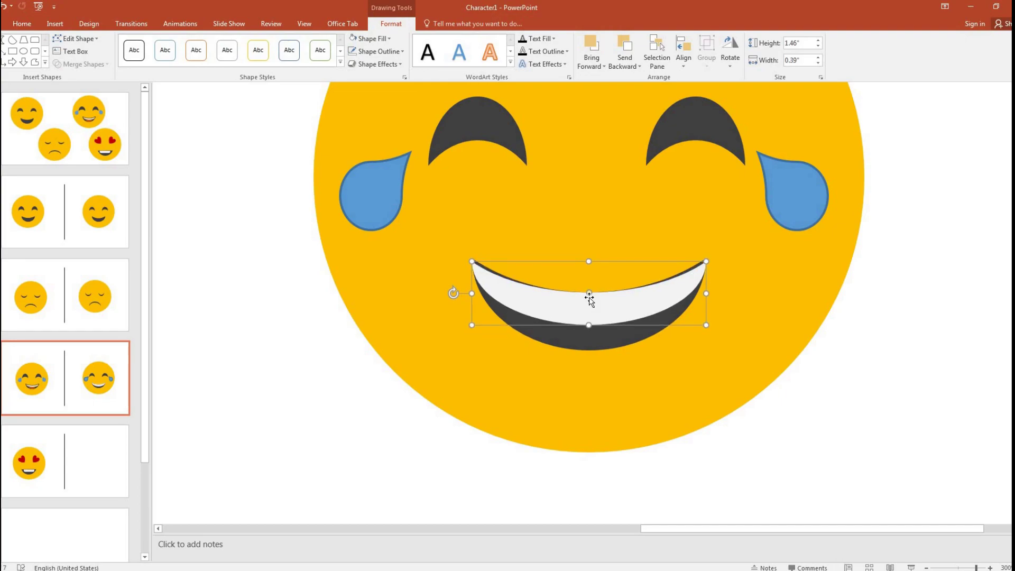
Reduce the height of the teeth crescent to 1.33" so it ends inside the mouth corners.
{"action": "key", "text": "ctrl+shift+Left"}
{"action": "key", "text": "ctrl+shift+Left"}
{"action": "key", "text": "ctrl+shift+Left"}
{"action": "key", "text": "shift+Right"}
{"action": "key", "text": "shift+Right"}
{"action": "key", "text": "shift+Down"}
{"action": "key", "text": "ctrl+shift+Left"}
{"action": "key", "text": "ctrl+shift+Left"}
{"action": "key", "text": "ctrl+shift+Left"}
{"action": "key", "text": "ctrl+shift+Left"}
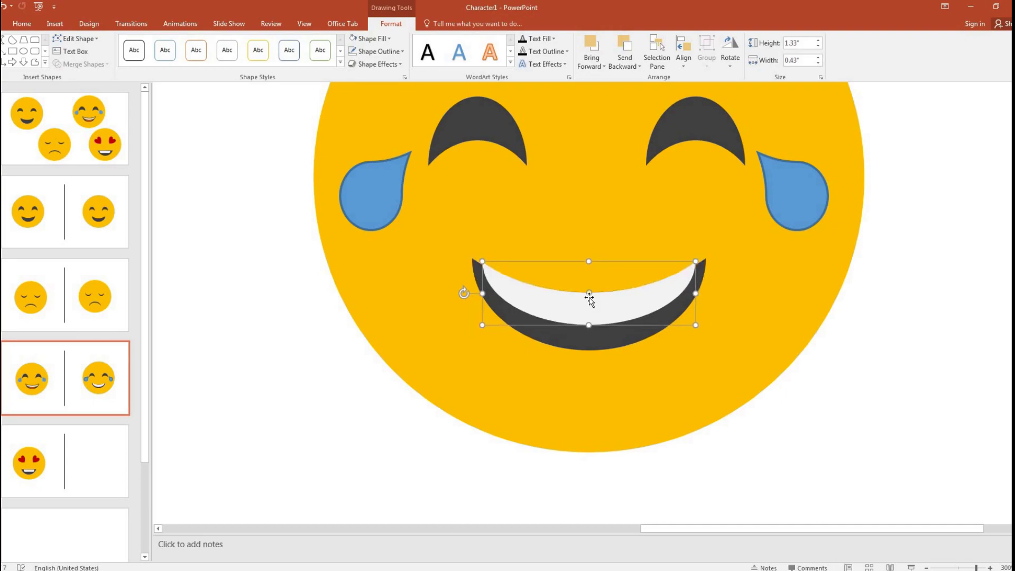
Lower the teeth crescent slightly within the dark mouth and fine-tune its upper curve.
{"action": "mouse_move", "coordinate": [609, 311]}
{"action": "left_mouse_down"}
{"action": "mouse_move", "coordinate": [590, 292]}
{"action": "mouse_move", "coordinate": [596, 309]}
{"action": "left_mouse_up"}
{"action": "key", "text": "ctrl+Down"}
{"action": "key", "text": "ctrl+Down"}
{"action": "key", "text": "ctrl+Down"}
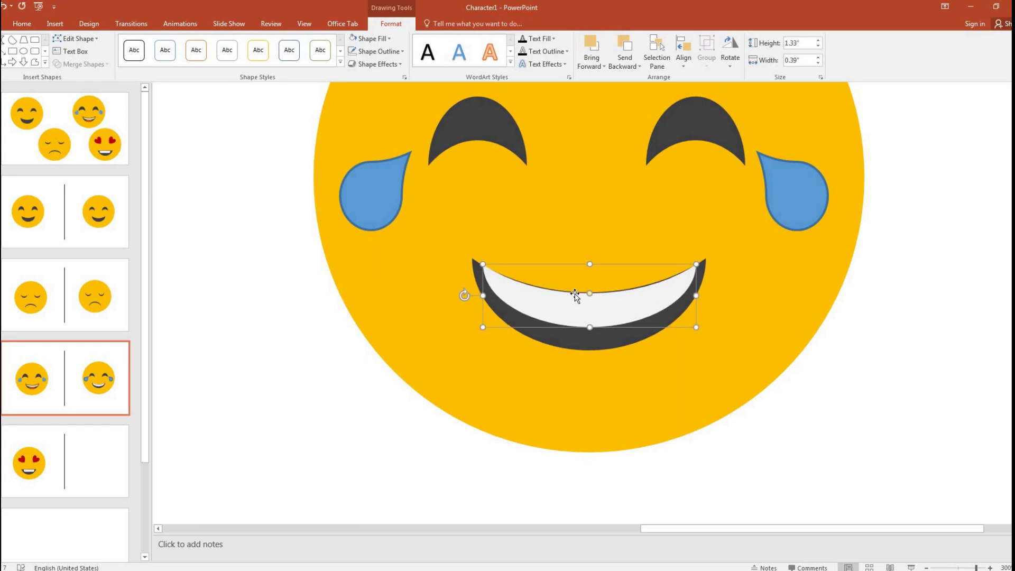
{"action": "left_click_drag", "start_coordinate": [591, 294], "coordinate": [587, 291]}
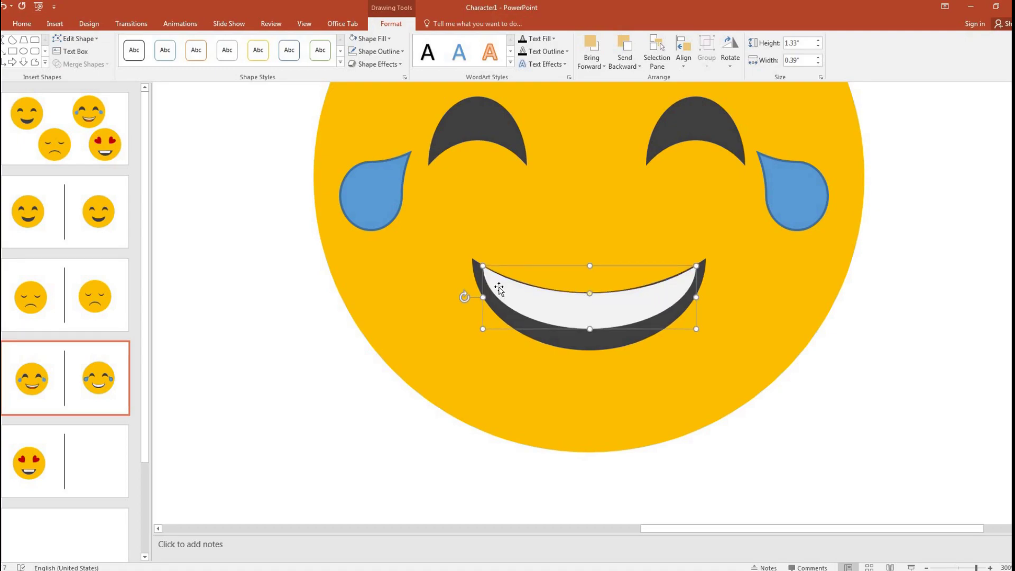
{"action": "left_click", "coordinate": [813, 323]}
{"action": "left_click", "coordinate": [922, 282]}
{"action": "scroll", "coordinate": [826, 268], "scroll_direction": "down", "scroll_amount": 5}
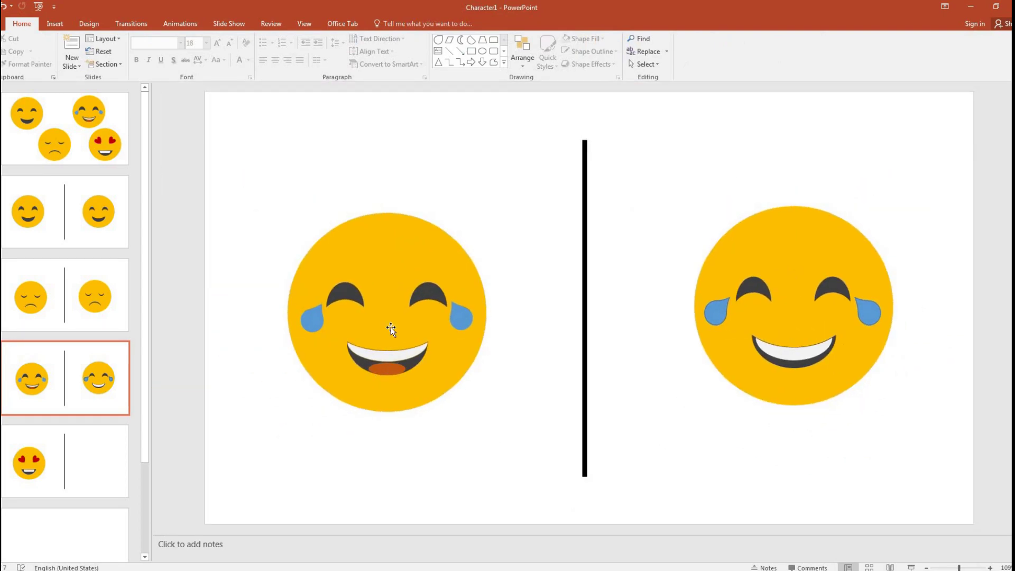
Draw a small flat ellipse below the laughing face for the tongue.
{"action": "left_click", "coordinate": [482, 51]}
{"action": "left_click_drag", "start_coordinate": [760, 426], "coordinate": [802, 443]}
Shrink the teeth crescent in both directions so more of the dark mouth shows around it.
{"action": "left_click", "coordinate": [821, 332]}
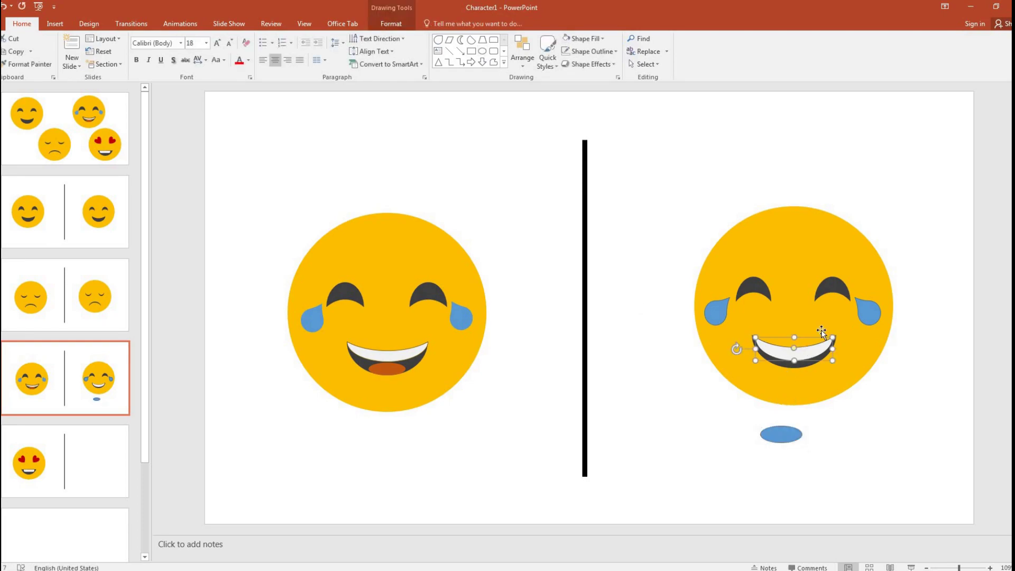
{"action": "key", "text": "shift+Down"}
{"action": "key", "text": "shift+Left"}
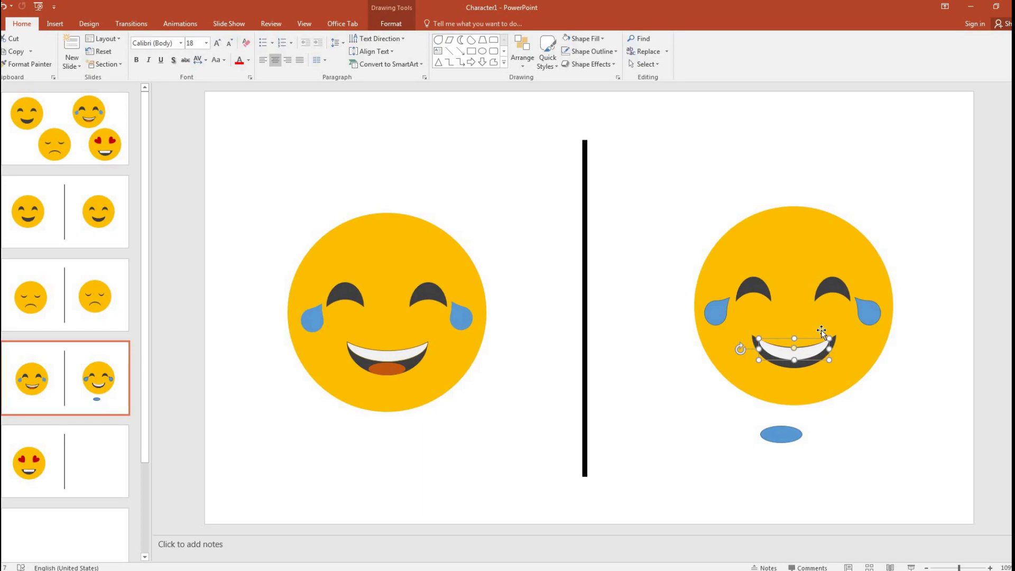
{"action": "key", "text": "shift+Left"}
{"action": "key", "text": "shift+Down"}
{"action": "key", "text": "shift+Down"}
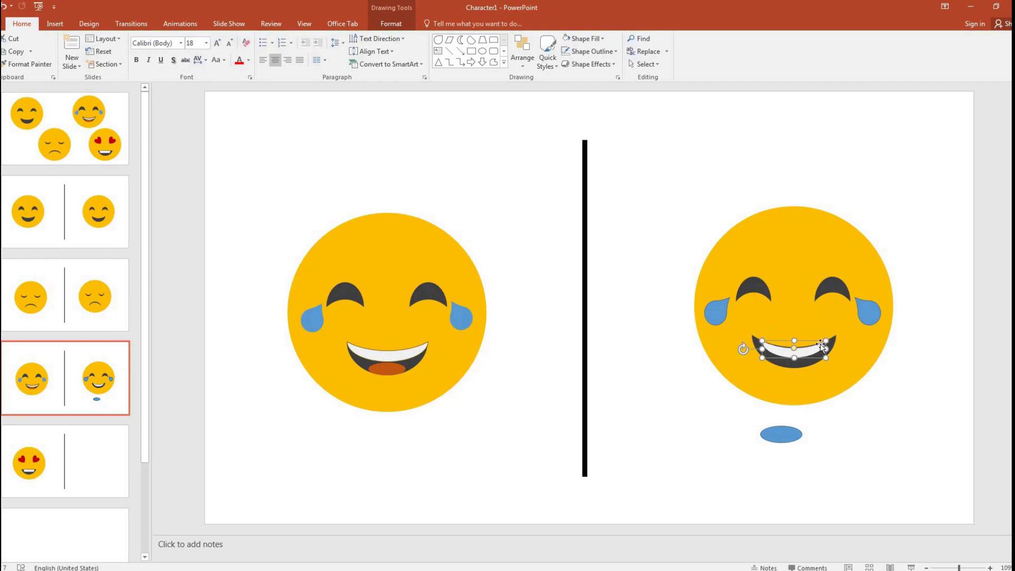
{"action": "left_click_drag", "start_coordinate": [802, 353], "coordinate": [802, 353]}
Center the ellipse in the lower part of the mouth and bring the teeth in front of it.
{"action": "left_click_drag", "start_coordinate": [789, 437], "coordinate": [796, 364]}
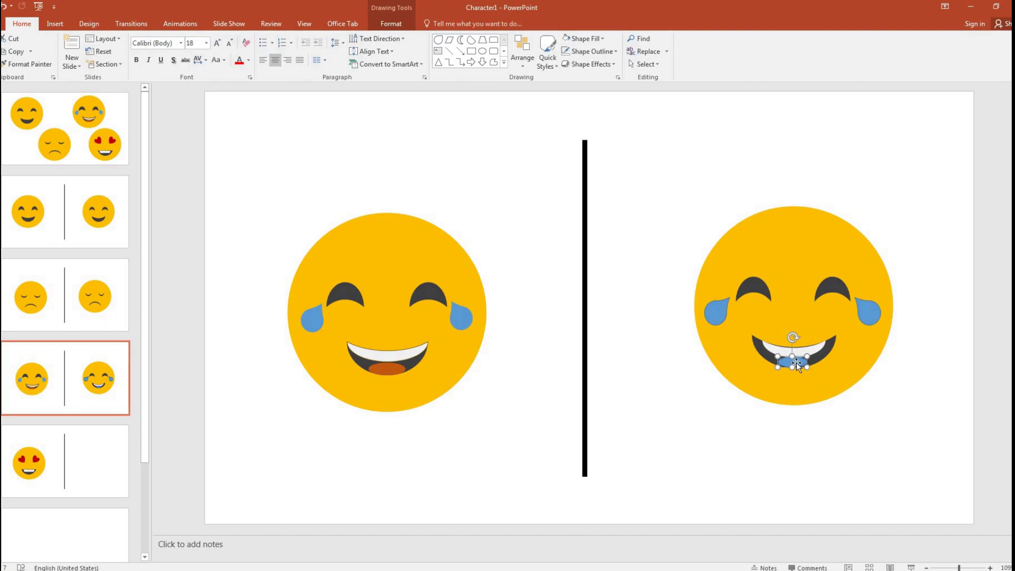
{"action": "right_click", "coordinate": [805, 351]}
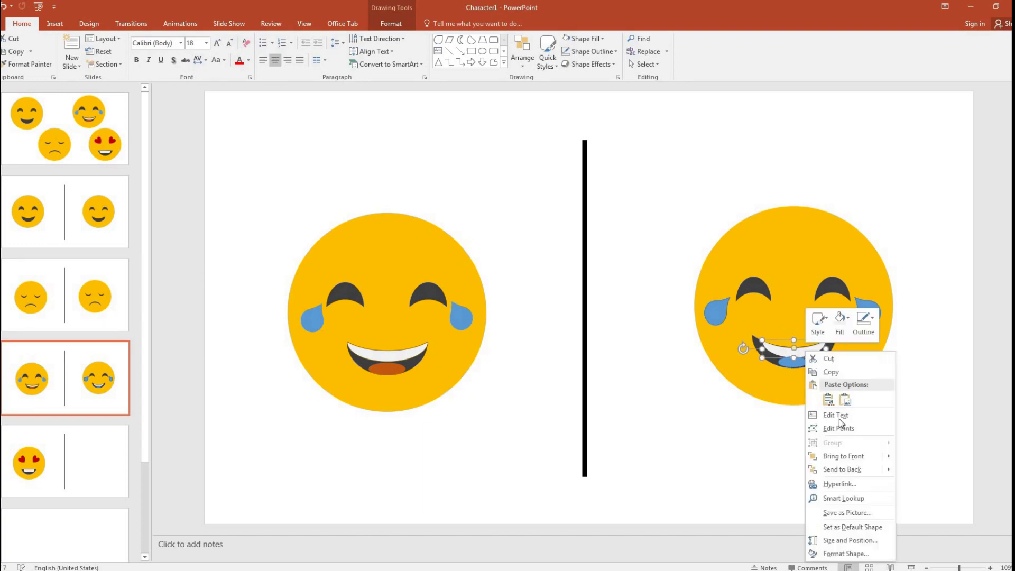
{"action": "left_click", "coordinate": [848, 455]}
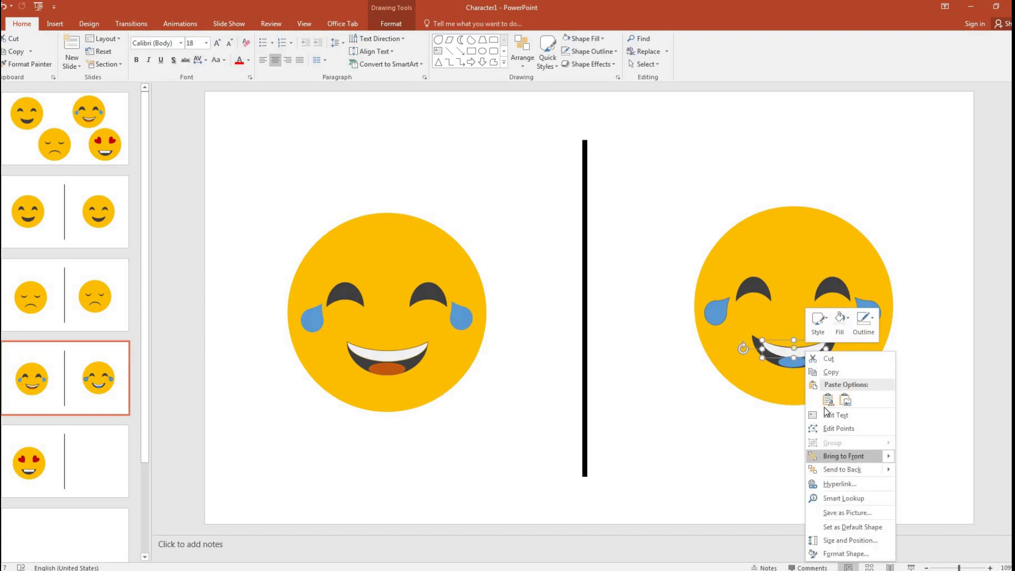
{"action": "left_click", "coordinate": [792, 364]}
{"action": "key", "text": "ctrl+Right"}
{"action": "key", "text": "ctrl+Right"}
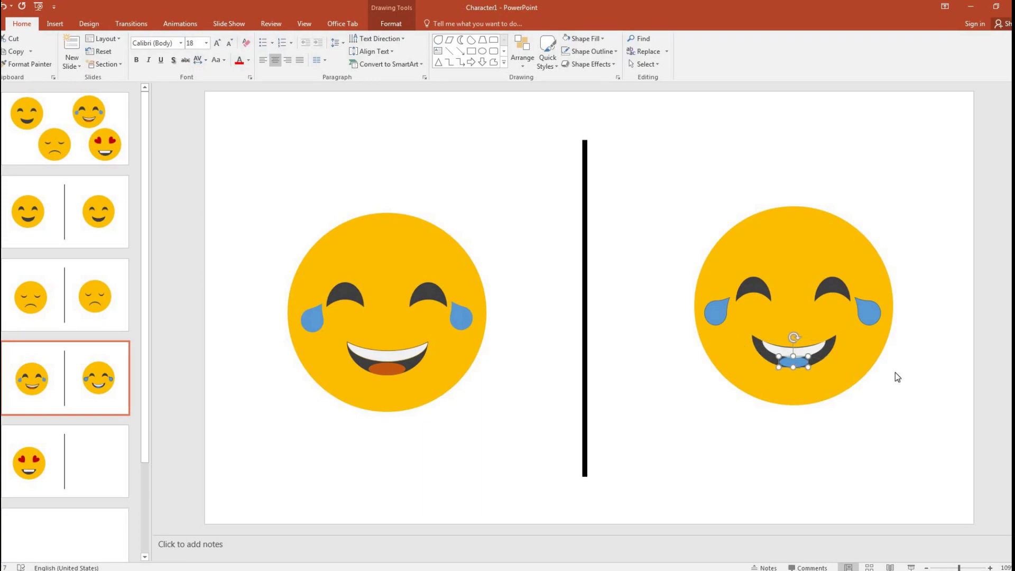
Fill the tongue ellipse with dark red and remove its outline.
{"action": "left_click", "coordinate": [588, 39]}
{"action": "left_click", "coordinate": [572, 125]}
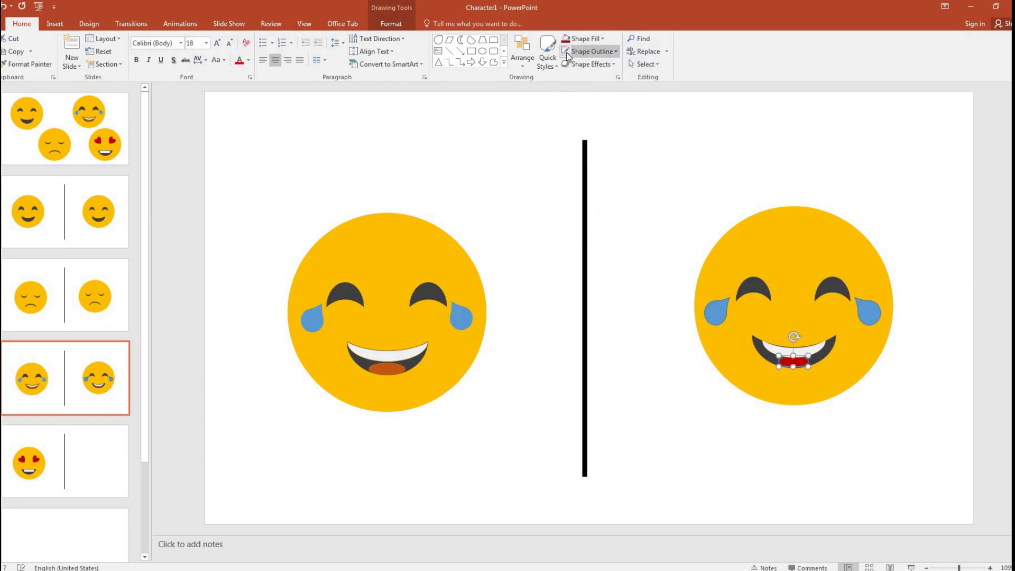
{"action": "left_click", "coordinate": [775, 429]}
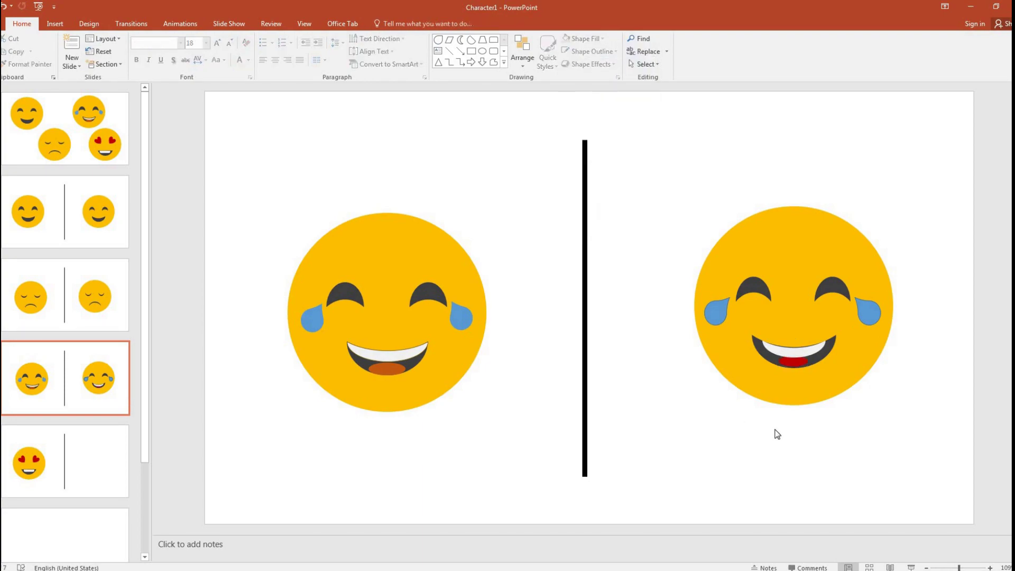
Recolor the tongue with the darker orange theme color, widen it slightly and nudge it down.
{"action": "left_click", "coordinate": [791, 361]}
{"action": "left_click", "coordinate": [587, 39]}
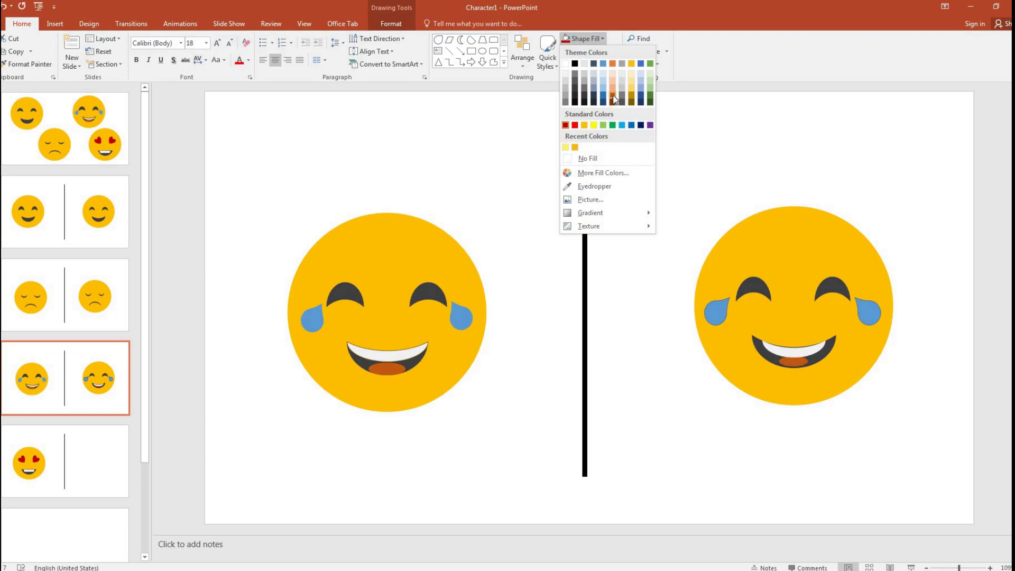
{"action": "left_click", "coordinate": [614, 98]}
{"action": "key", "text": "shift+Right"}
{"action": "key", "text": "shift+Right"}
{"action": "key", "text": "Down"}
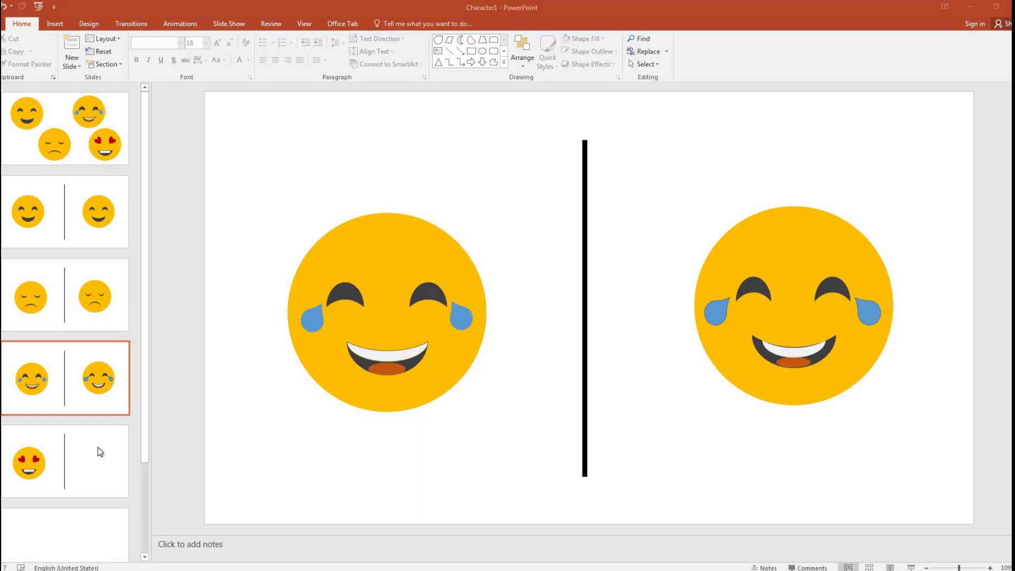
Copy all shapes of the new laughing face and paste them onto the heart-eyes slide.
{"action": "left_click", "coordinate": [106, 447]}
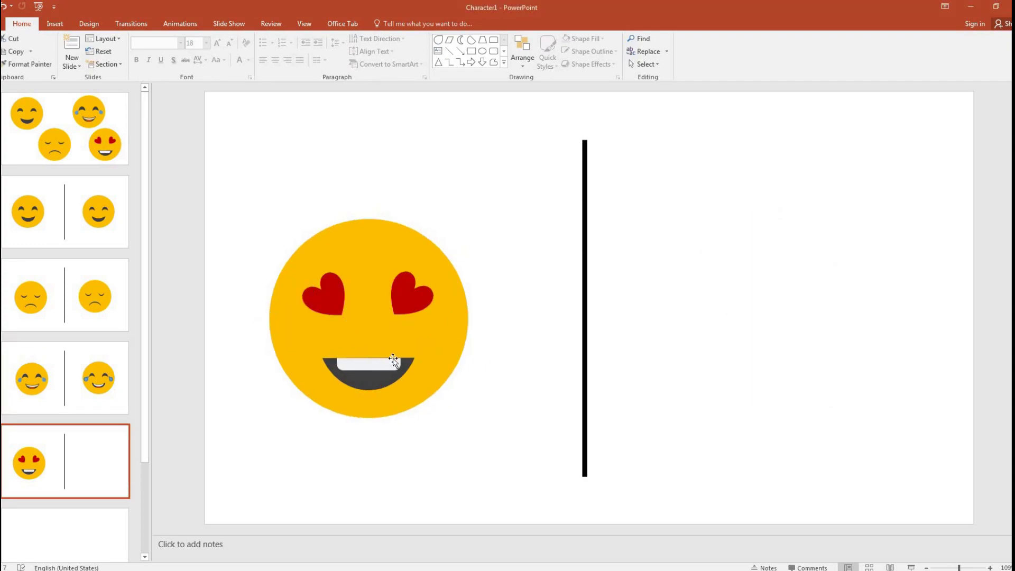
{"action": "left_click", "coordinate": [106, 364]}
{"action": "mouse_move", "coordinate": [942, 463]}
{"action": "left_mouse_down"}
{"action": "mouse_move", "coordinate": [846, 350]}
{"action": "mouse_move", "coordinate": [662, 199]}
{"action": "mouse_move", "coordinate": [663, 181]}
{"action": "left_mouse_up"}
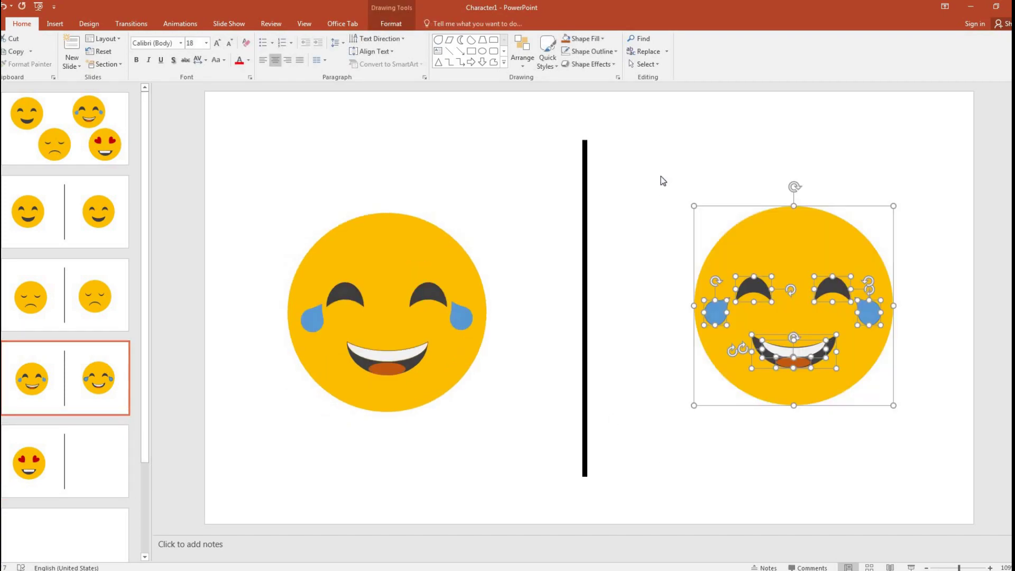
{"action": "left_click", "coordinate": [101, 437]}
{"action": "key", "text": "ctrl+v"}
{"action": "left_click", "coordinate": [860, 477]}
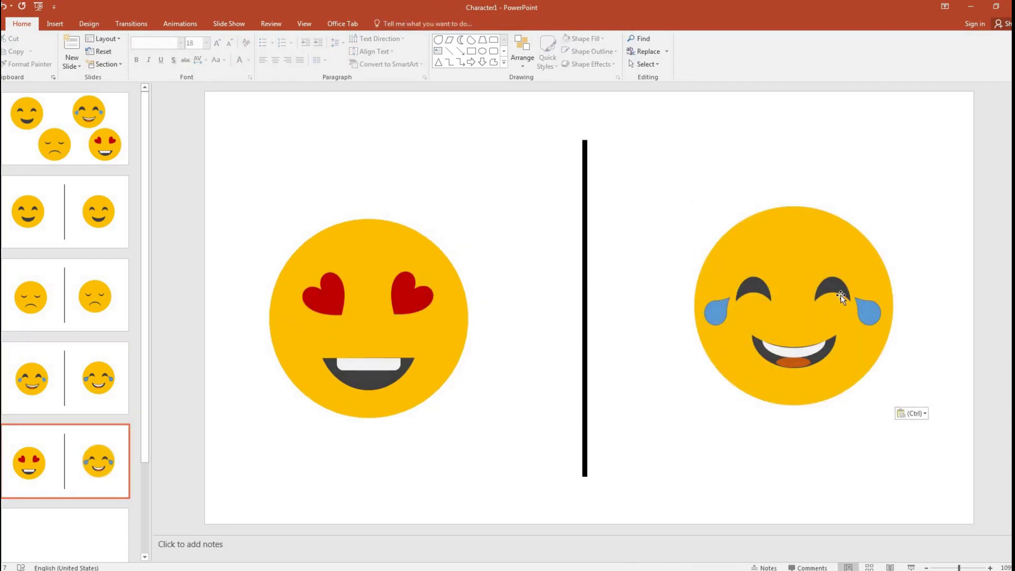
Delete the tears, the eyes and all mouth parts from the pasted face, keeping only the yellow circle.
{"action": "left_click", "coordinate": [875, 314]}
{"action": "left_click", "coordinate": [709, 311], "text": "shift"}
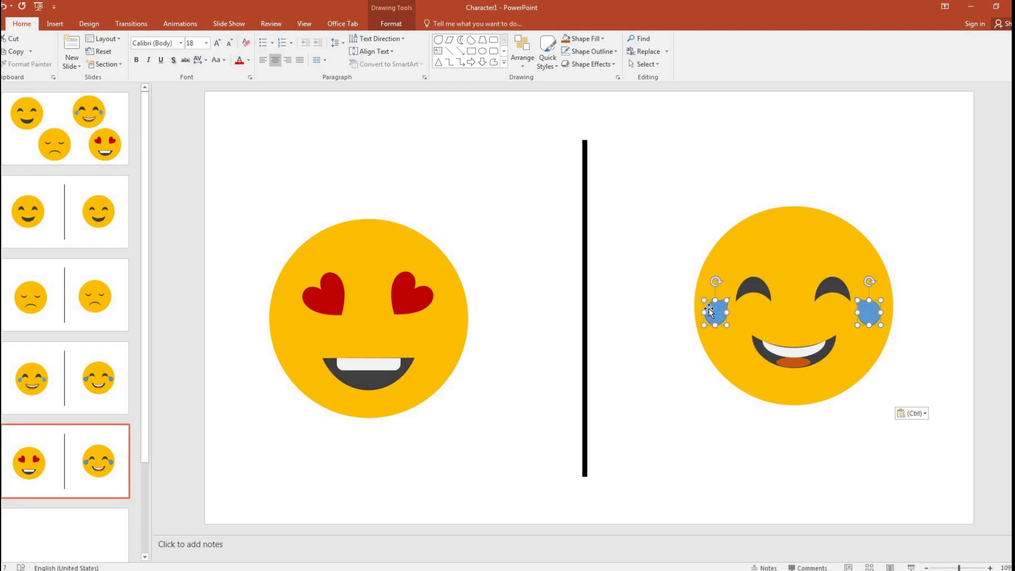
{"action": "key", "text": "Delete"}
{"action": "left_click", "coordinate": [754, 289]}
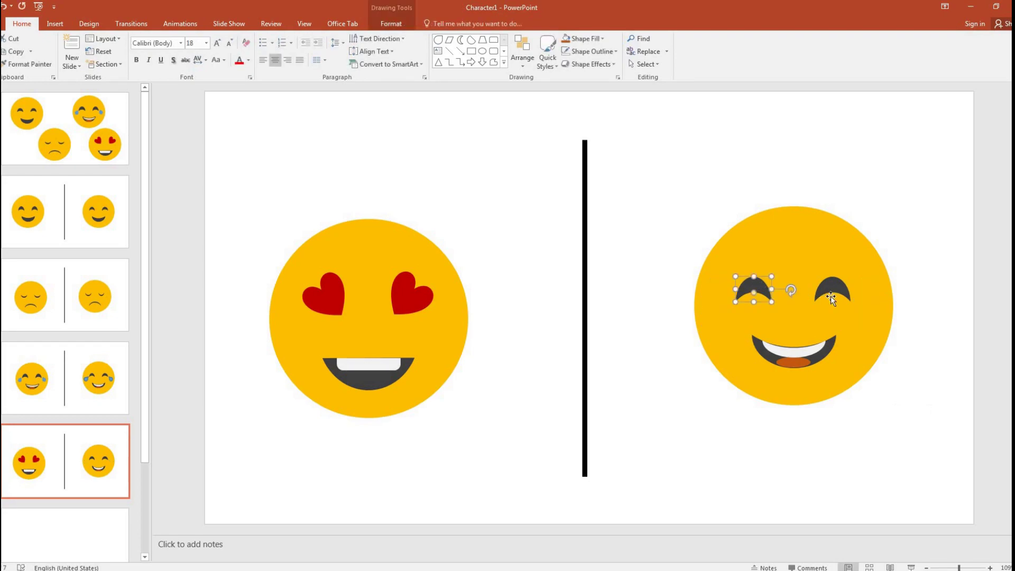
{"action": "left_click", "coordinate": [839, 288], "text": "shift"}
{"action": "key", "text": "Delete"}
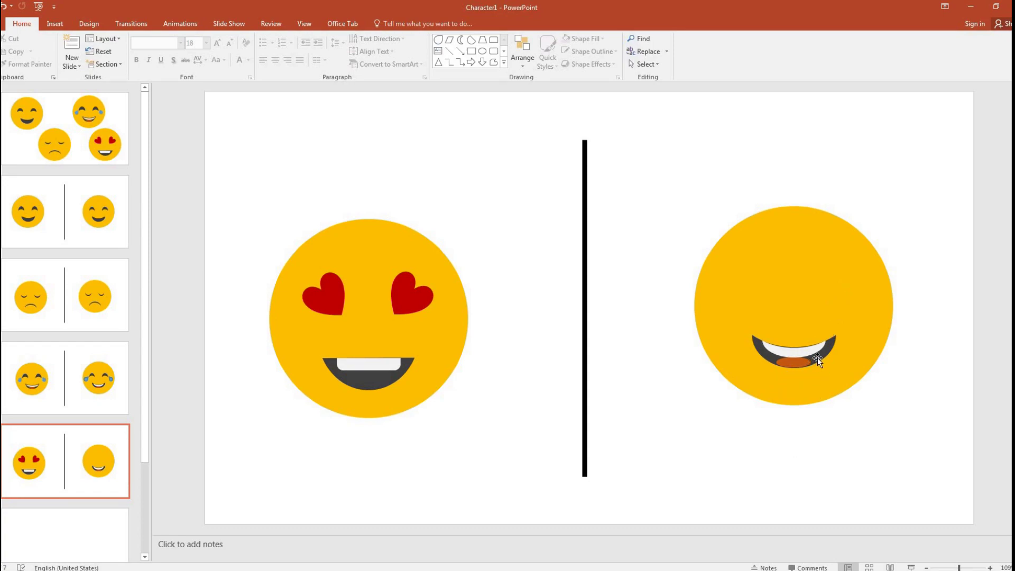
{"action": "left_click_drag", "start_coordinate": [867, 465], "coordinate": [727, 305]}
{"action": "key", "text": "Delete"}
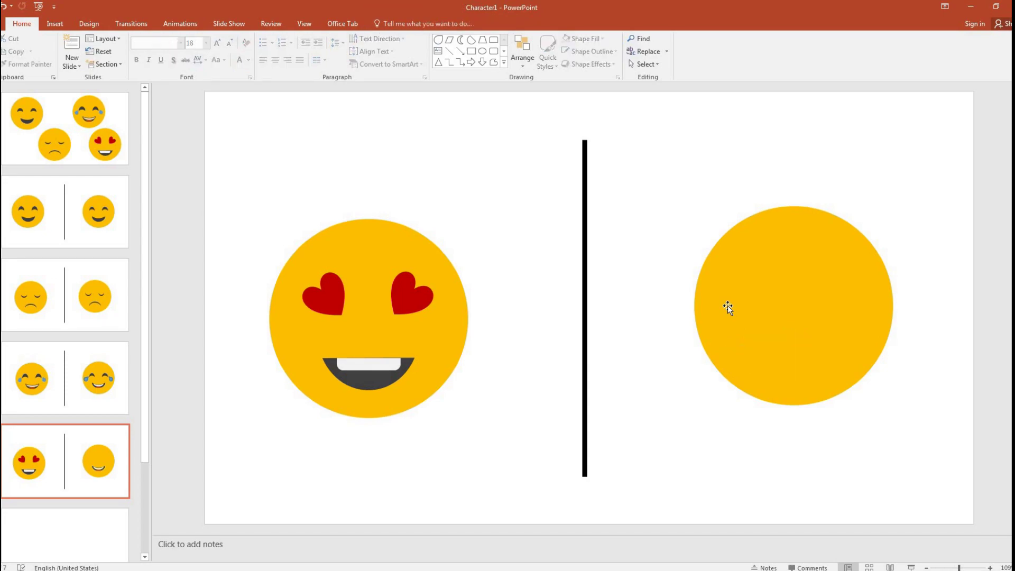
Draw a heart about 0.73" in size, tilted counterclockwise, at the left eye position of the yellow face.
{"action": "left_click", "coordinate": [504, 62]}
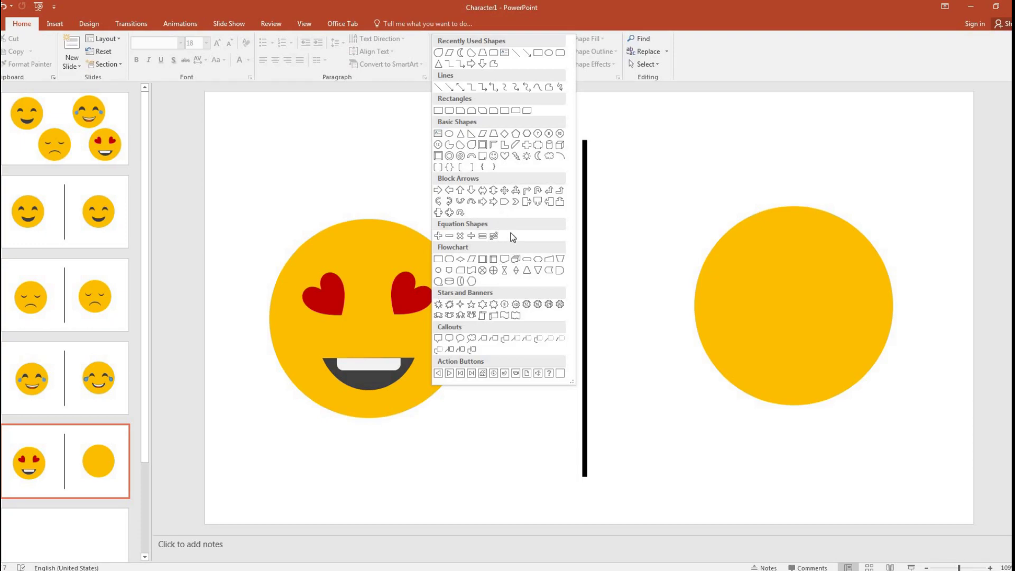
{"action": "left_click", "coordinate": [505, 156]}
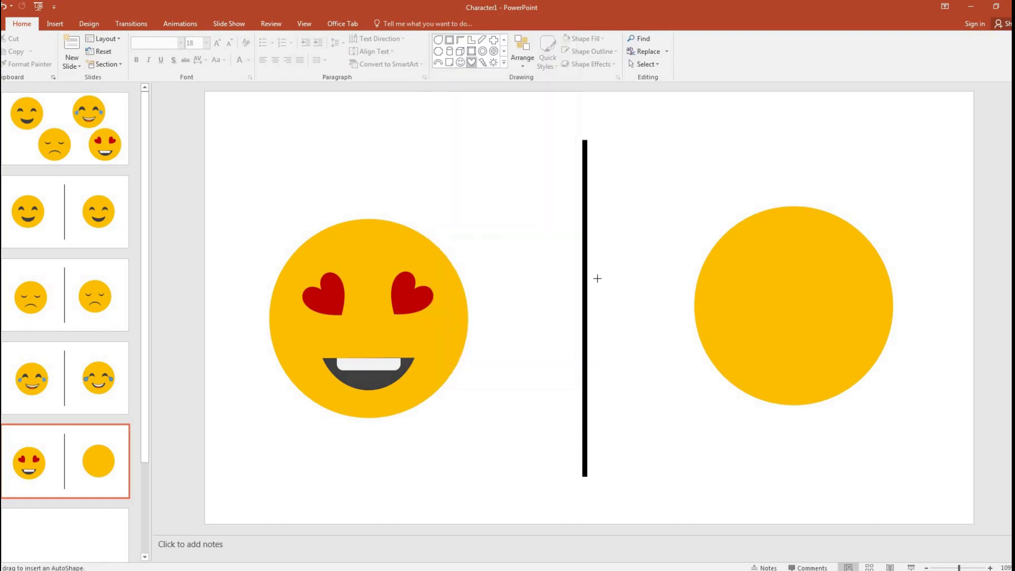
{"action": "left_click", "coordinate": [634, 305]}
{"action": "left_click_drag", "start_coordinate": [631, 303], "coordinate": [671, 343]}
{"action": "left_click_drag", "start_coordinate": [650, 281], "coordinate": [761, 294]}
Fill the heart eye with dark red and remove its outline.
{"action": "left_click", "coordinate": [598, 40]}
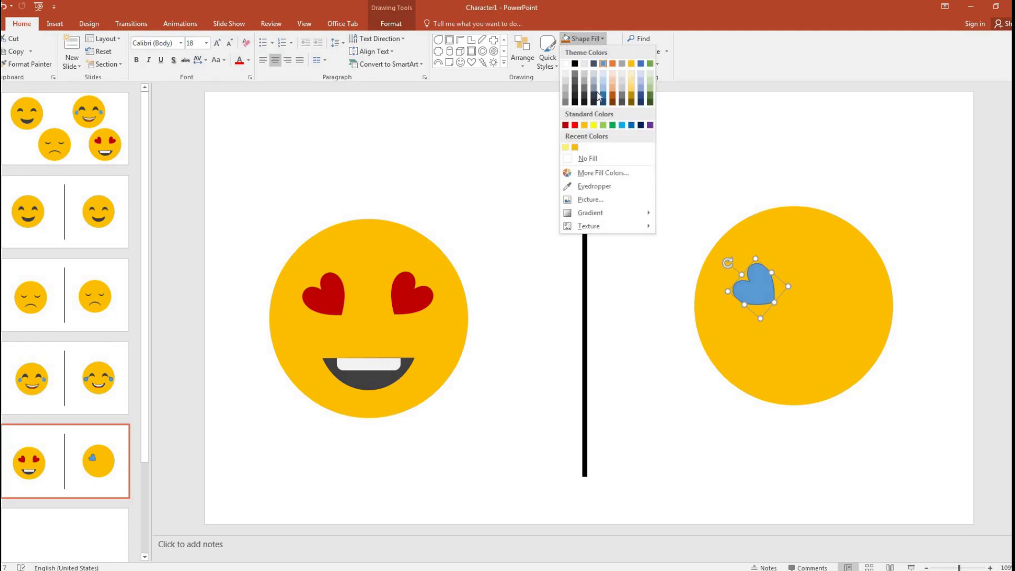
{"action": "left_click", "coordinate": [566, 126]}
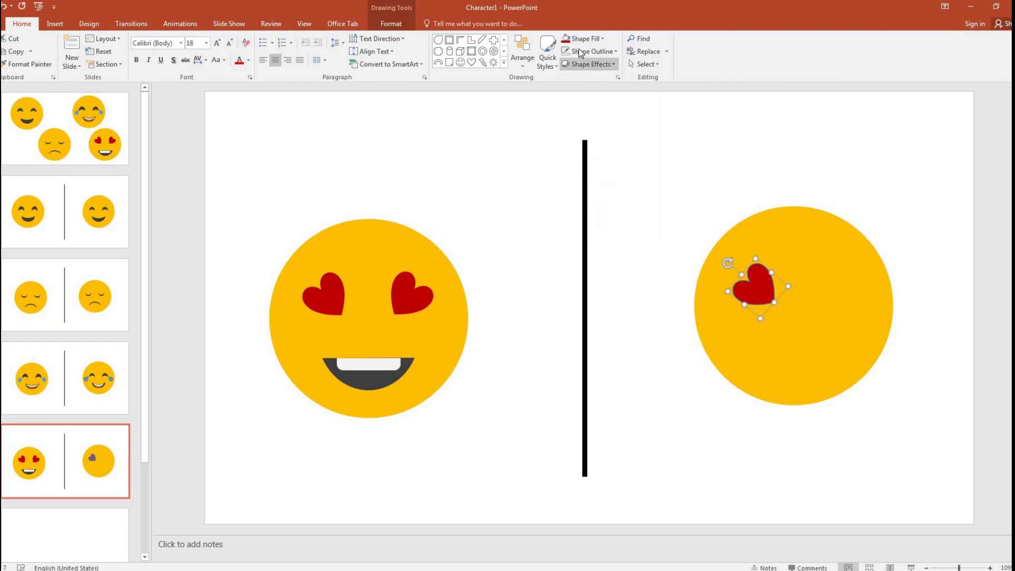
Duplicate the heart to the right eye position and flip the copy horizontally.
{"action": "left_click_drag", "start_coordinate": [755, 290], "coordinate": [824, 297]}
{"action": "left_click", "coordinate": [390, 24]}
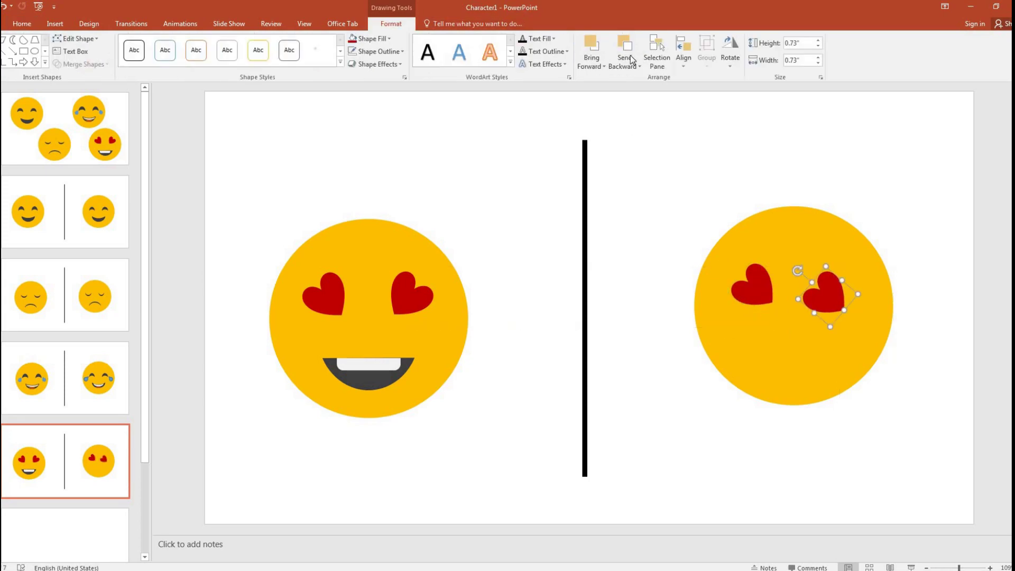
{"action": "left_click", "coordinate": [731, 53]}
{"action": "left_click", "coordinate": [764, 121]}
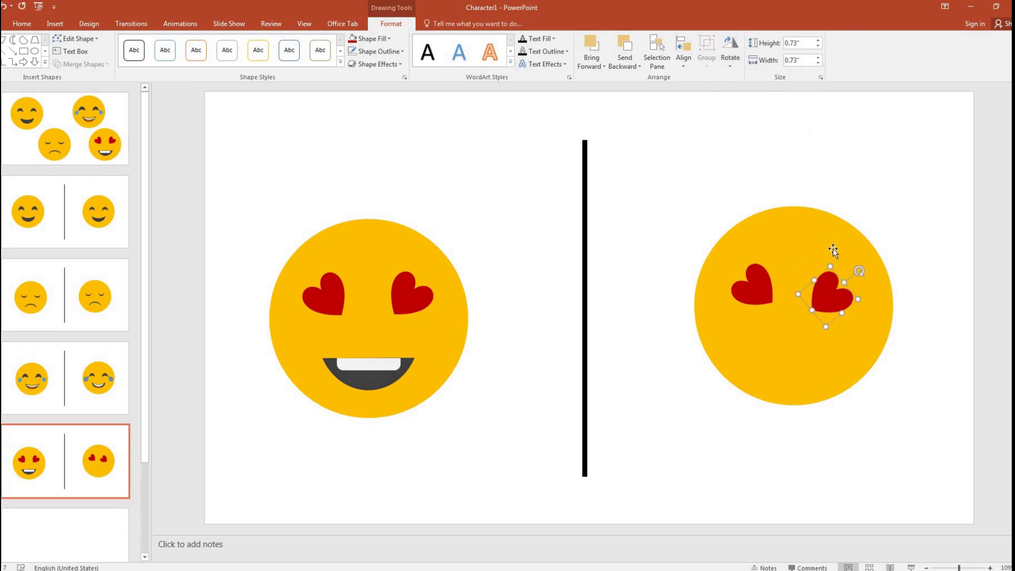